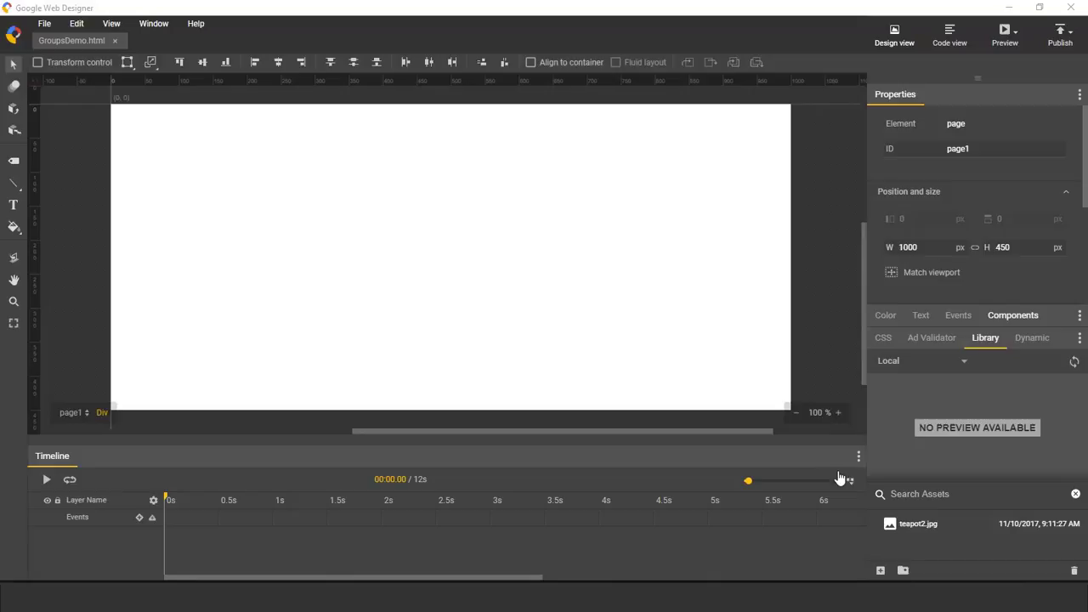
# Step: Place teapot2.jpg near the page's top-left and add the caption 'This is a teapot' below it
pyautogui.moveTo(893, 520); pyautogui.dragTo(221, 167)
pyautogui.moveTo(255, 220); pyautogui.dragTo(230, 194)
pyautogui.click(13, 205)
pyautogui.moveTo(190, 244); pyautogui.dragTo(291, 268)
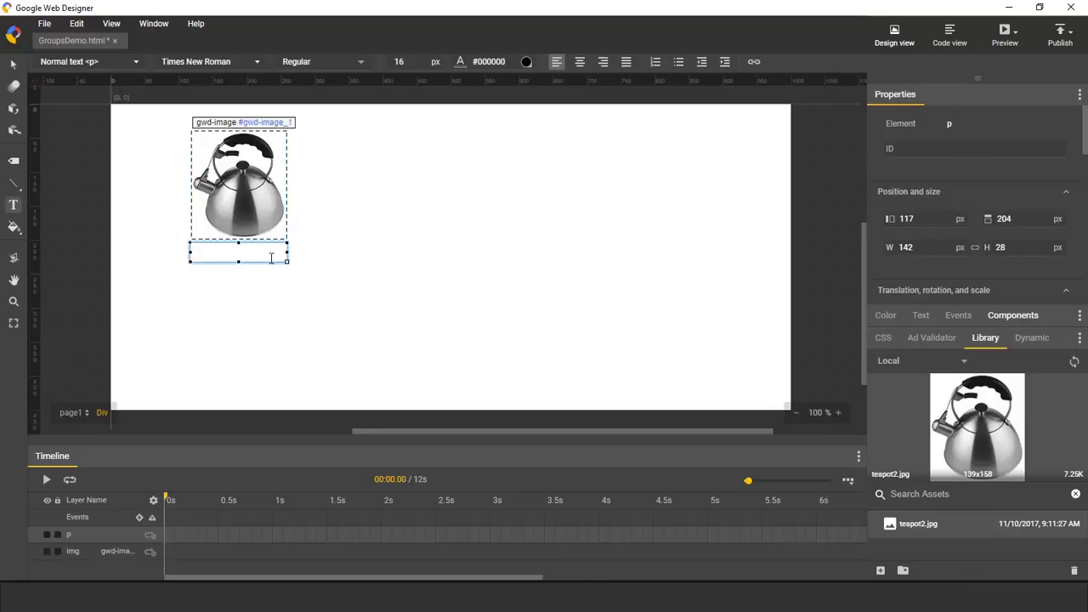
pyautogui.write('THIS IS')
pyautogui.press('BackSpace')
pyautogui.press('BackSpace')
pyautogui.press('BackSpace')
pyautogui.press('BackSpace')
pyautogui.write('This is a teapot')
# Step: Make the caption text centred and bold
pyautogui.moveTo(260, 250); pyautogui.dragTo(193, 250)
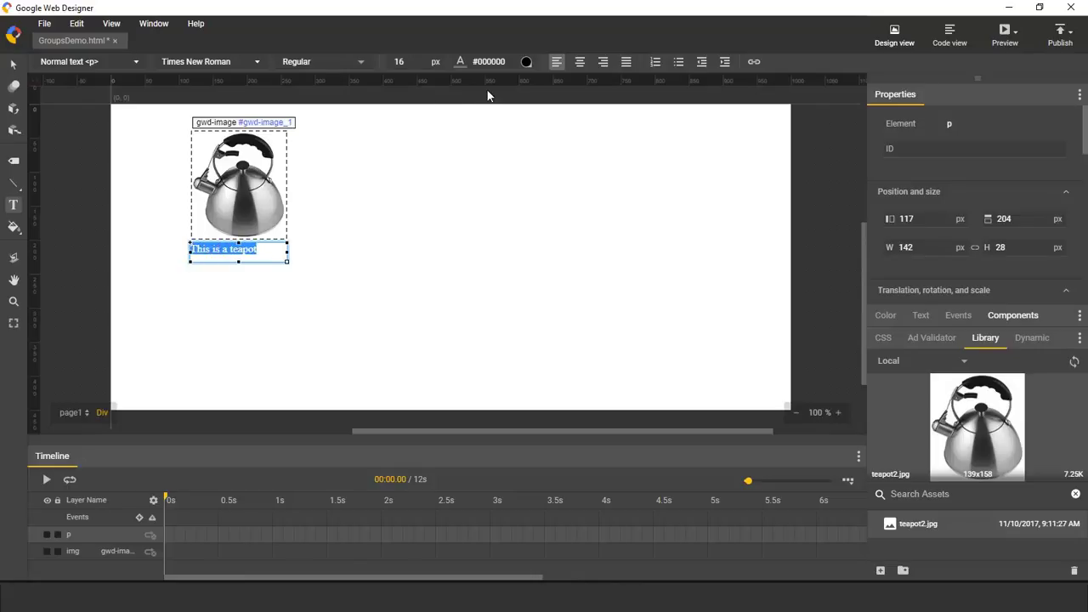
pyautogui.click(578, 62)
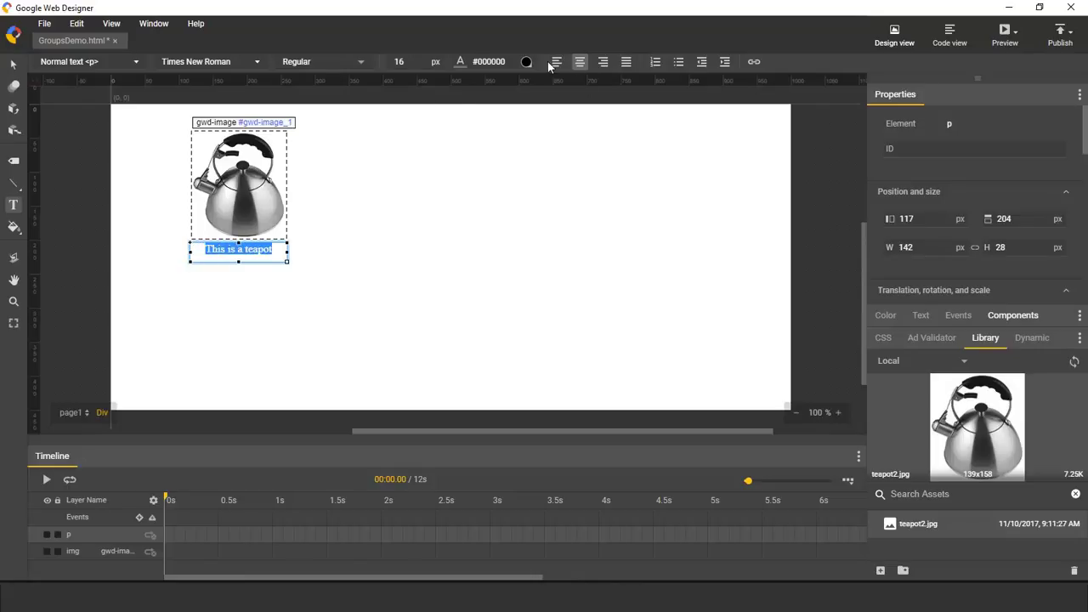
pyautogui.click(333, 60)
pyautogui.click(333, 107)
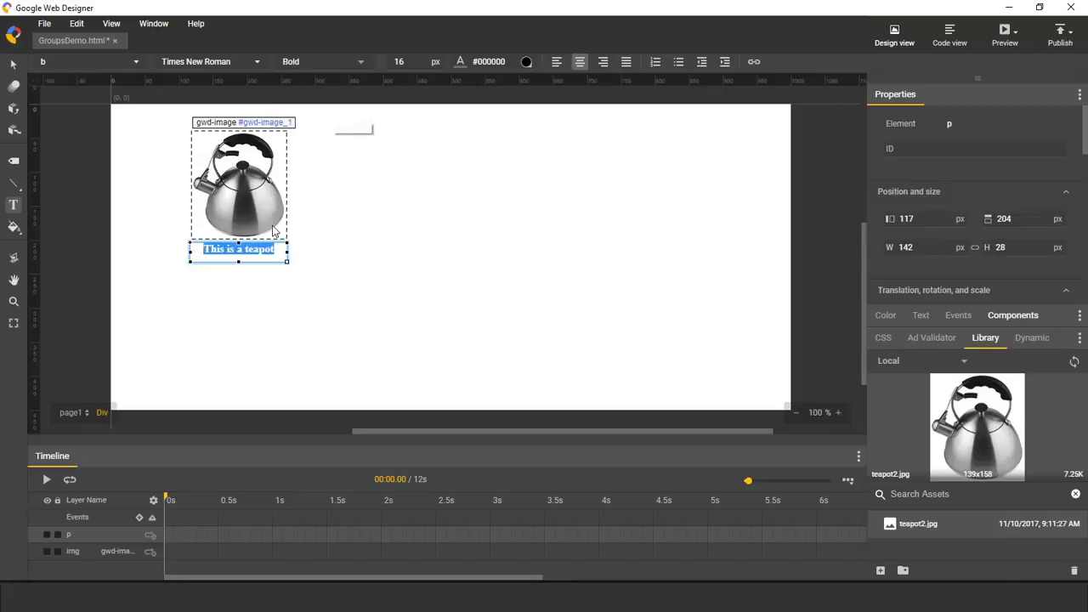
pyautogui.click(239, 262)
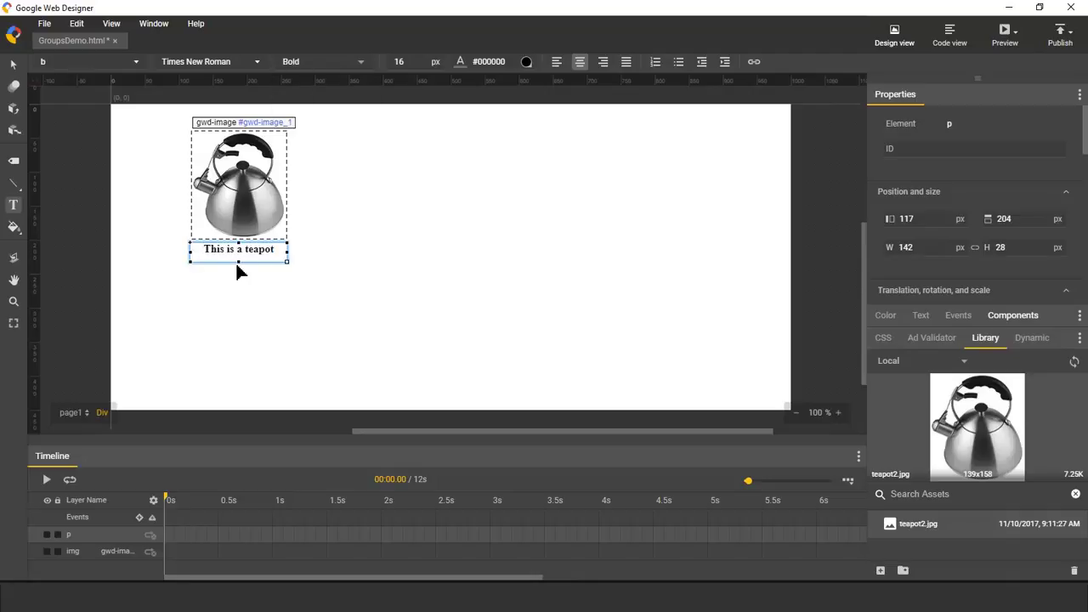
pyautogui.press('Escape')
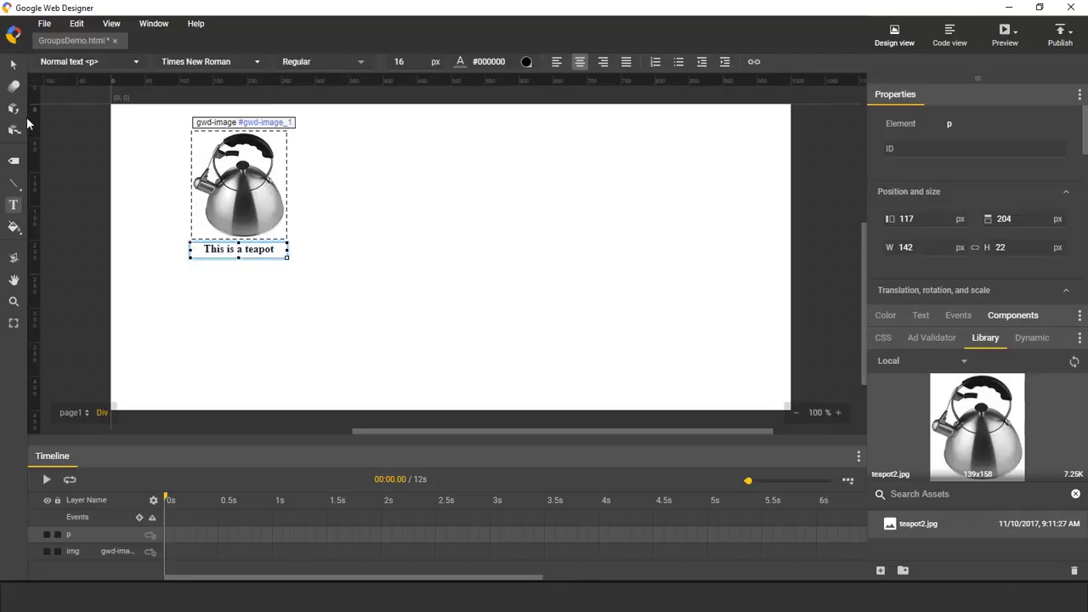
# Step: Select the teapot image and its caption and group them as 'MyGroup'
pyautogui.click(13, 64)
pyautogui.moveTo(327, 294); pyautogui.dragTo(244, 181)
pyautogui.rightClick(243, 176)
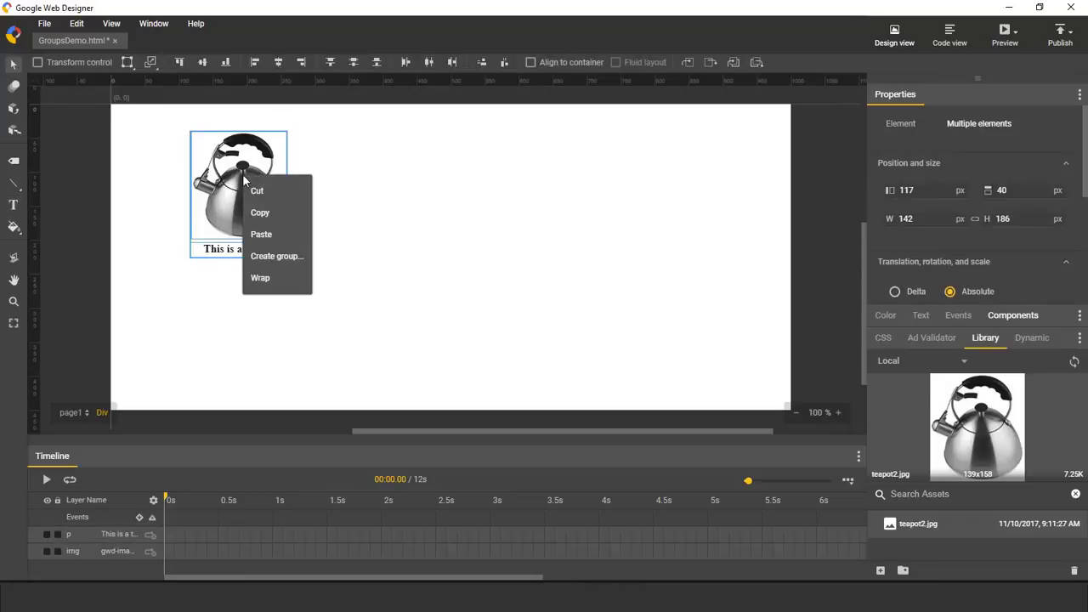
pyautogui.click(279, 256)
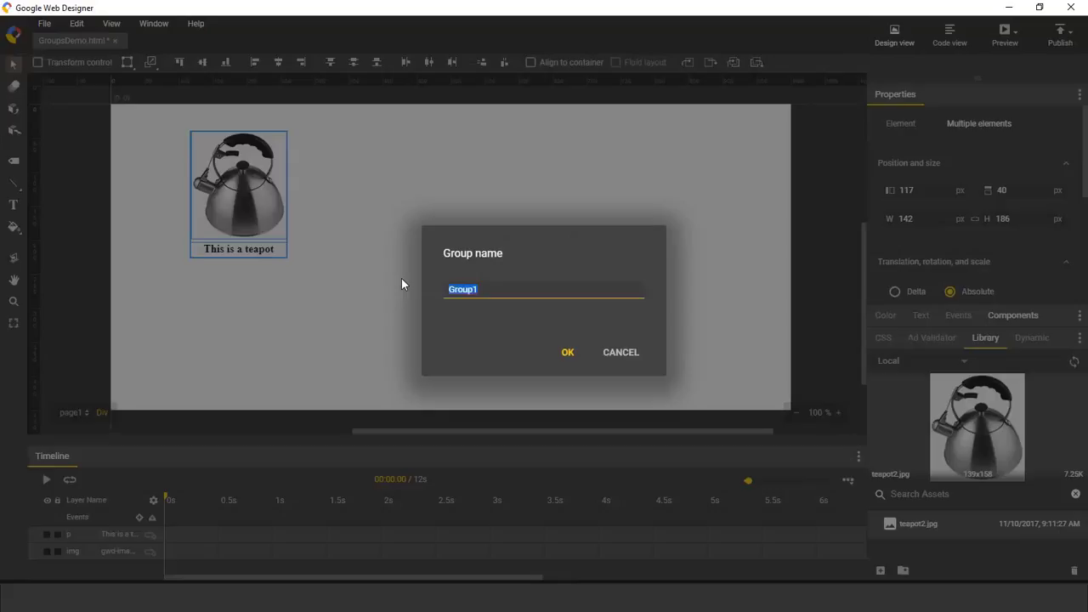
pyautogui.write('MyGroup')
pyautogui.press('Return')
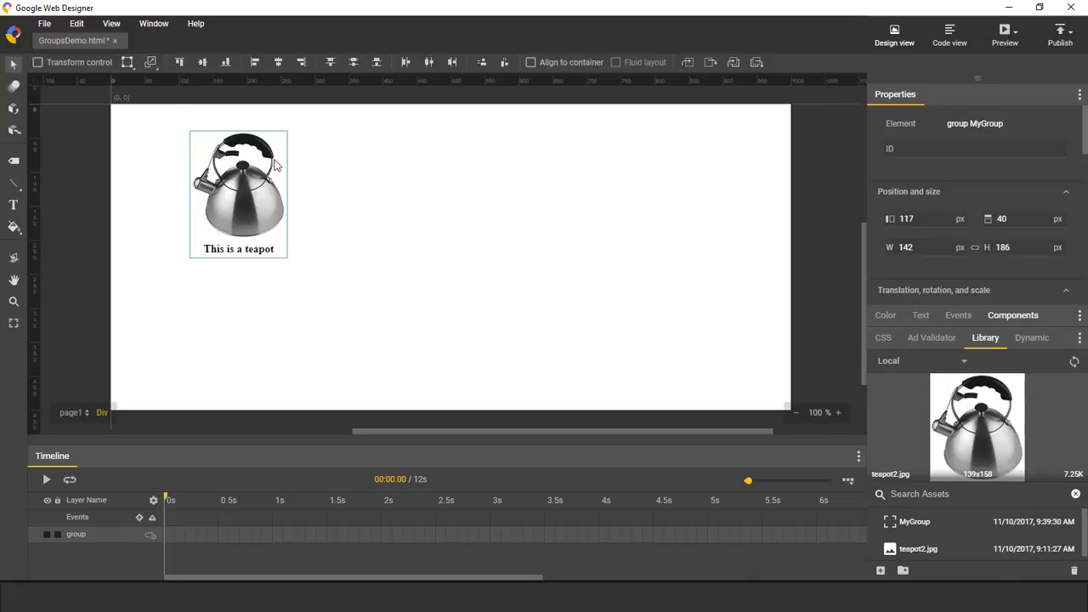
# Step: Drag another MyGroup instance from the Library and place it right of the first teapot
pyautogui.click(258, 296)
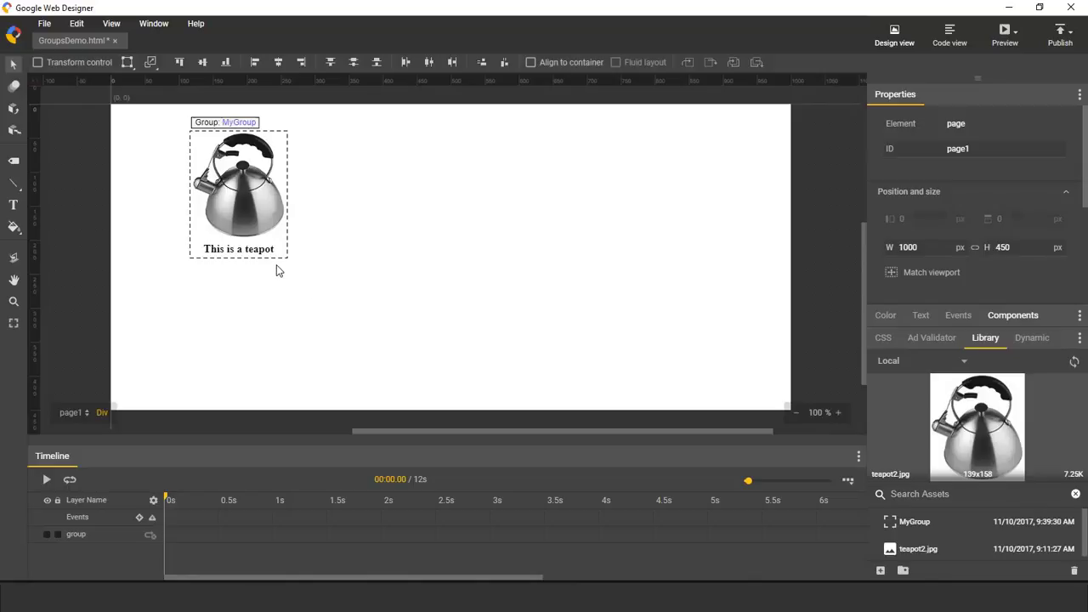
pyautogui.moveTo(892, 523); pyautogui.dragTo(357, 150)
pyautogui.moveTo(391, 186); pyautogui.dragTo(358, 172)
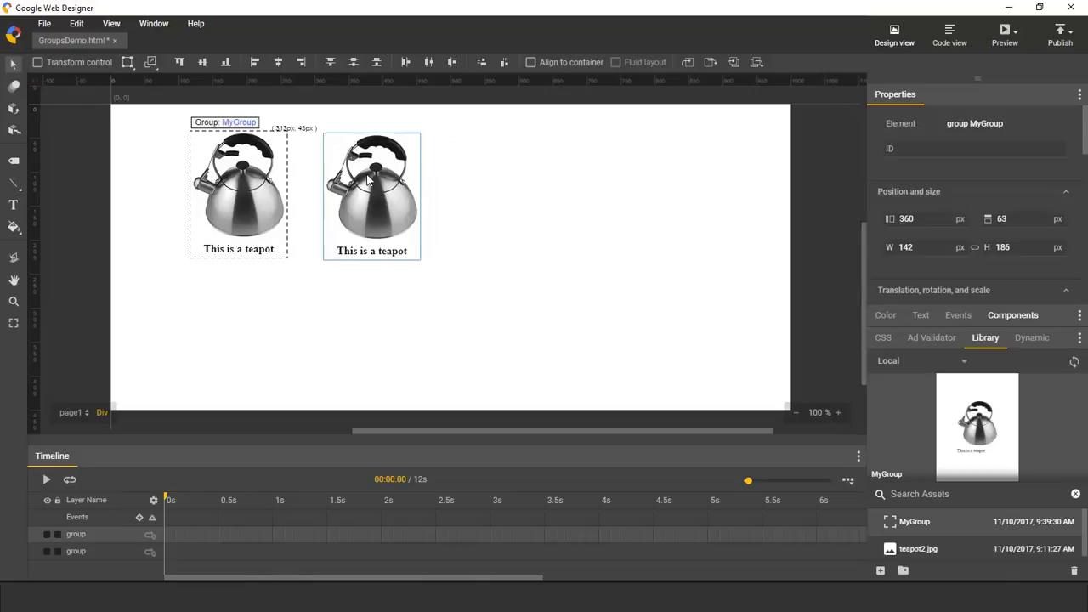
pyautogui.click(330, 286)
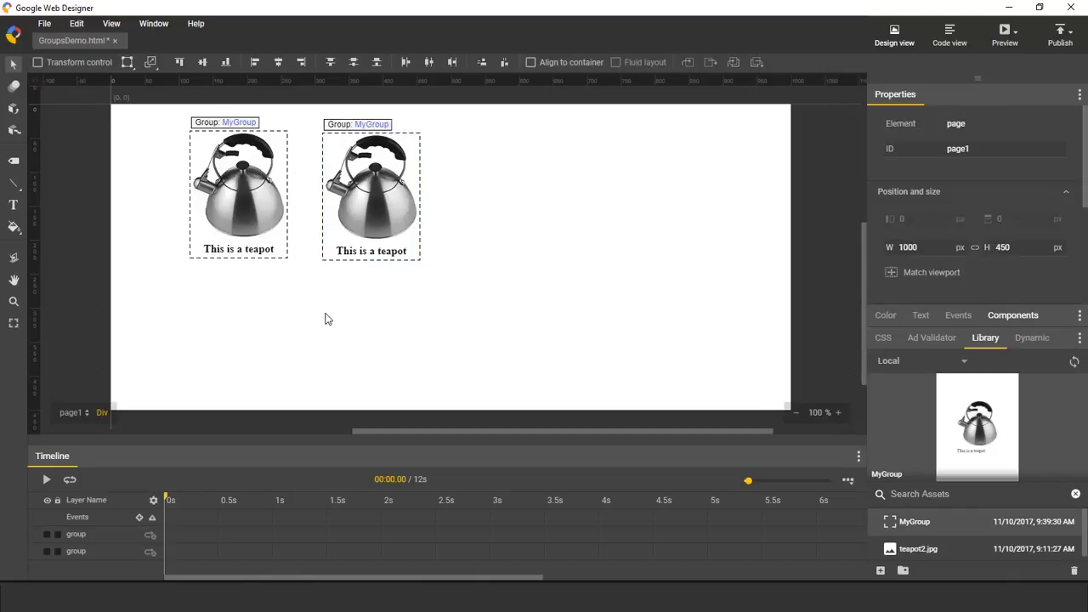
# Step: Inside MyGroup, replace 'a' with 'my' so the caption reads 'This is my teapot'
pyautogui.doubleClick(259, 213)
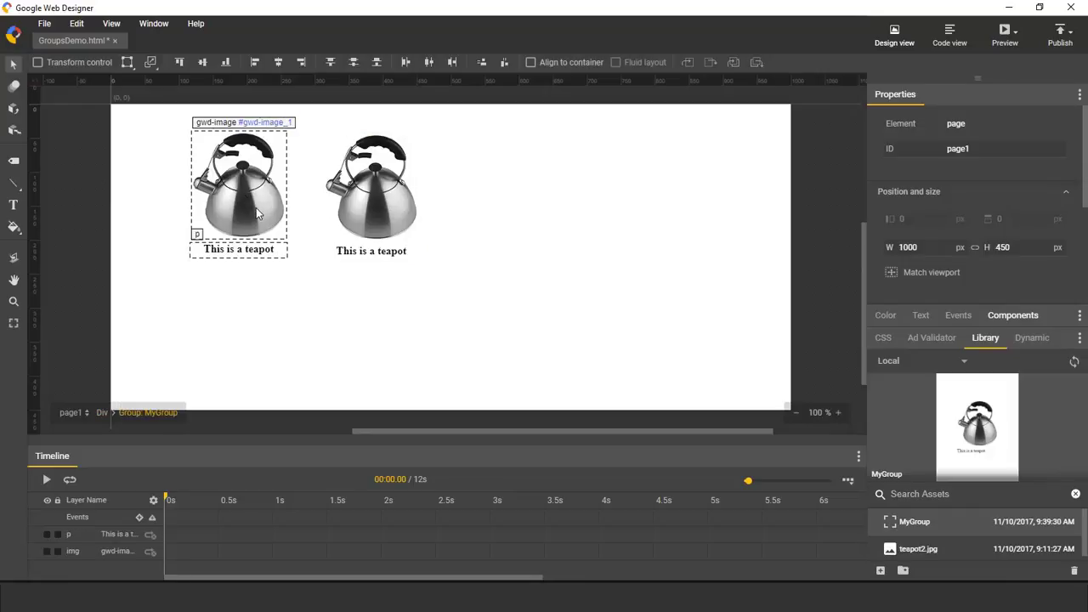
pyautogui.click(14, 205)
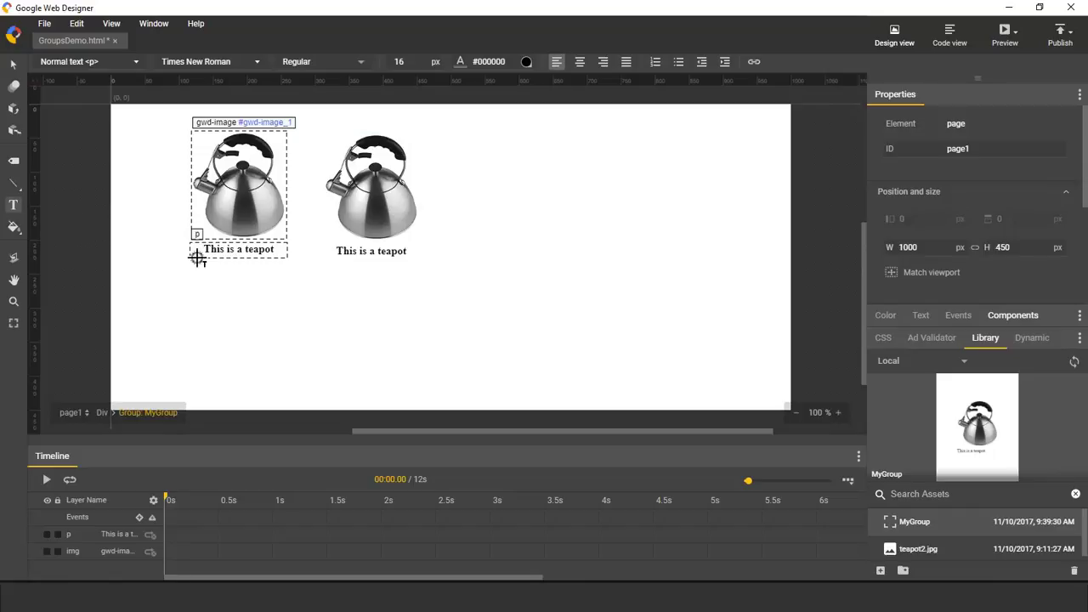
pyautogui.click(246, 249)
pyautogui.press('BackSpace')
pyautogui.press('BackSpace')
pyautogui.write('my')
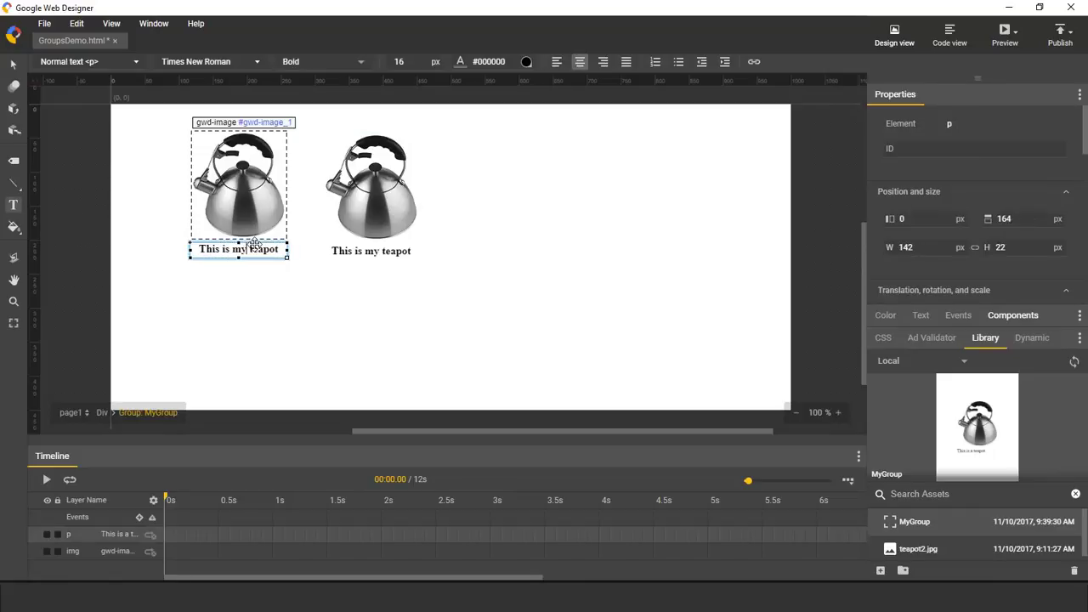
pyautogui.press('Escape')
pyautogui.press('v')
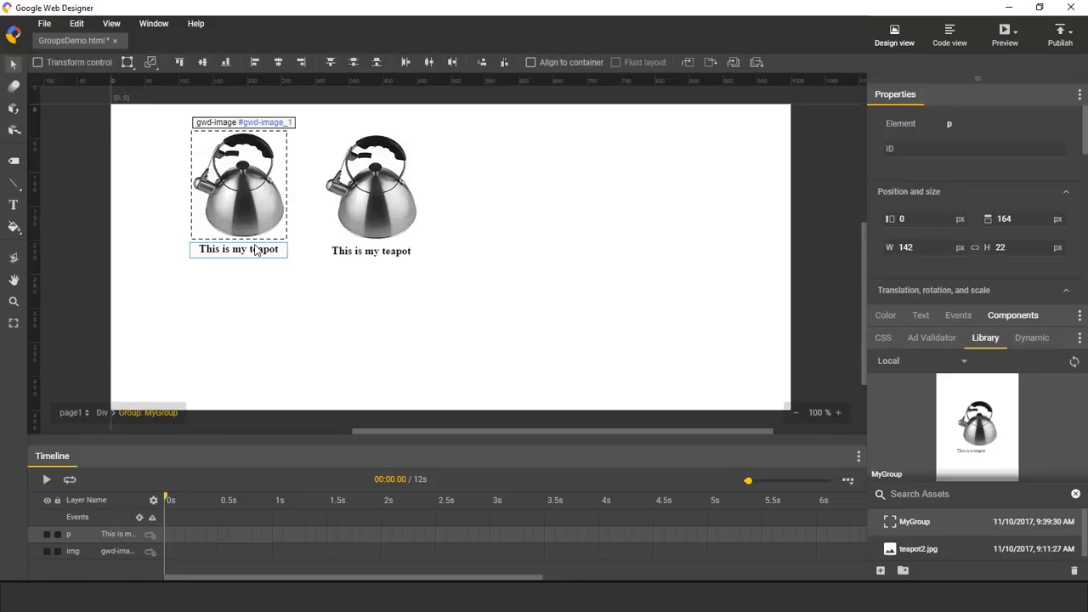
# Step: Add a caption keyframe at 1s with opacity set to 0
pyautogui.click(271, 533)
pyautogui.press('F6')
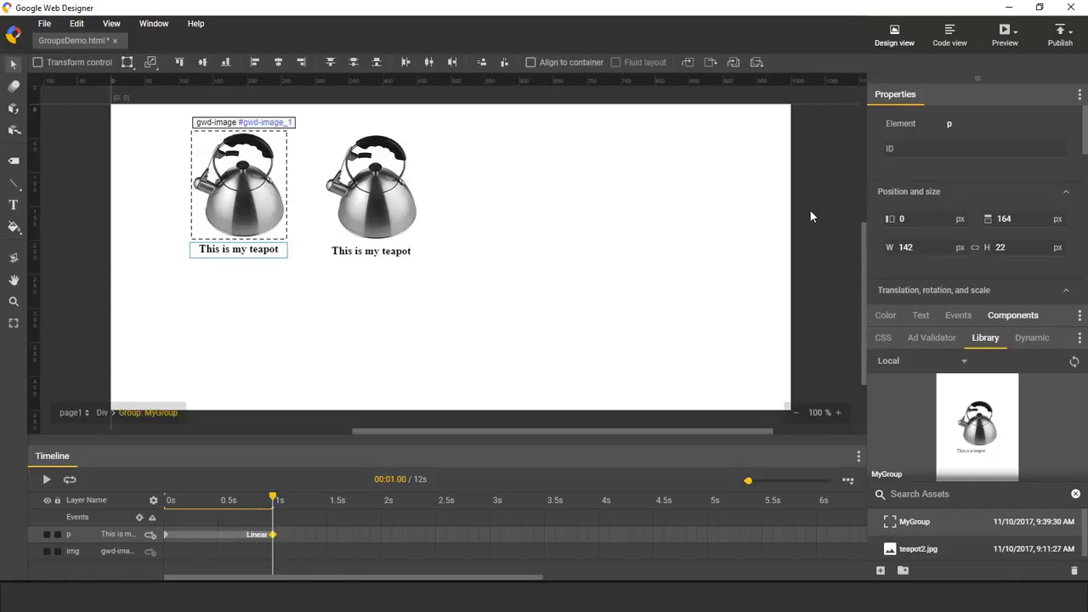
pyautogui.scroll(-5, 978, 211)
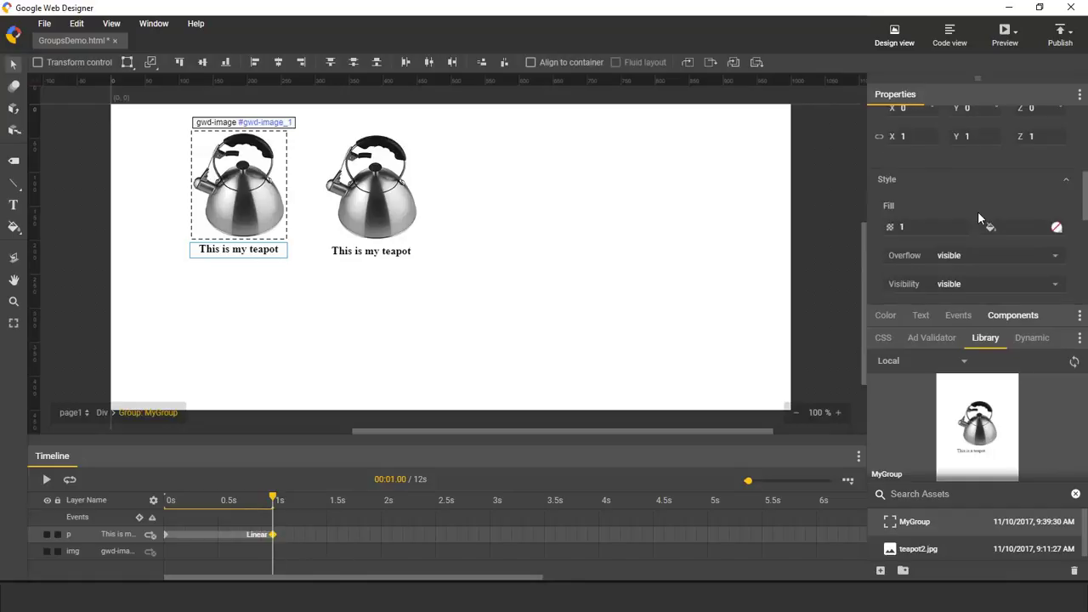
pyautogui.click(933, 222)
pyautogui.write('0')
pyautogui.press('Return')
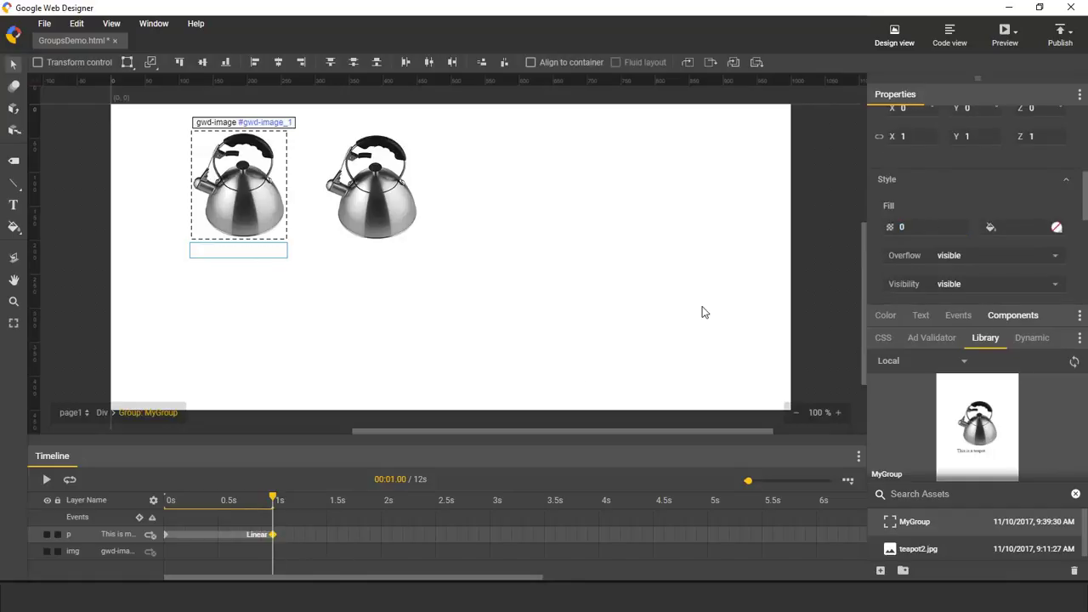
# Step: Add a caption keyframe at 2s with opacity back to 1, then leave the group
pyautogui.click(379, 534)
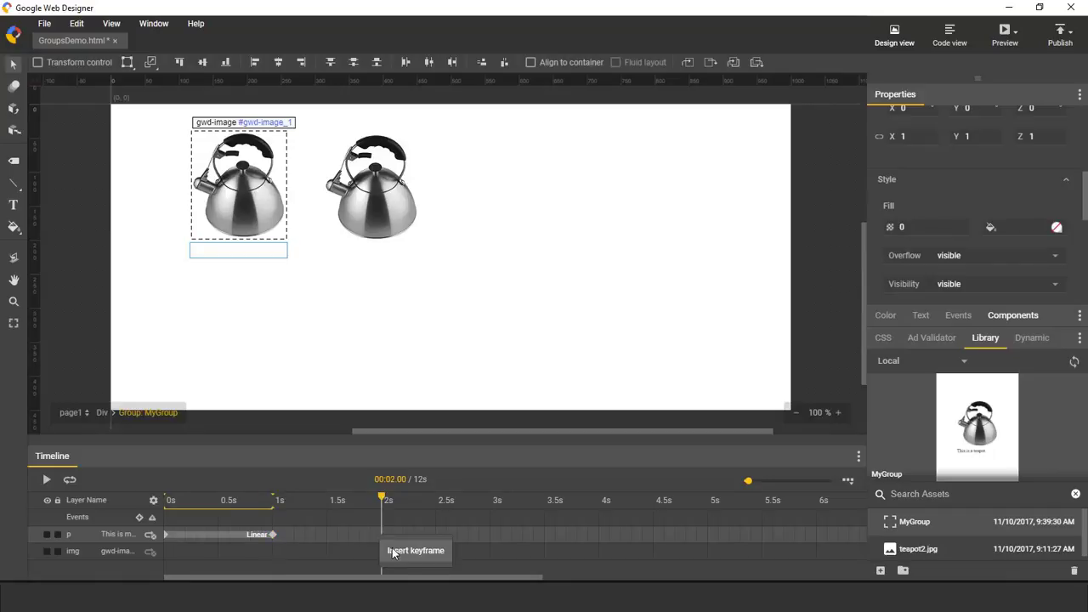
pyautogui.click(393, 550)
pyautogui.click(918, 224)
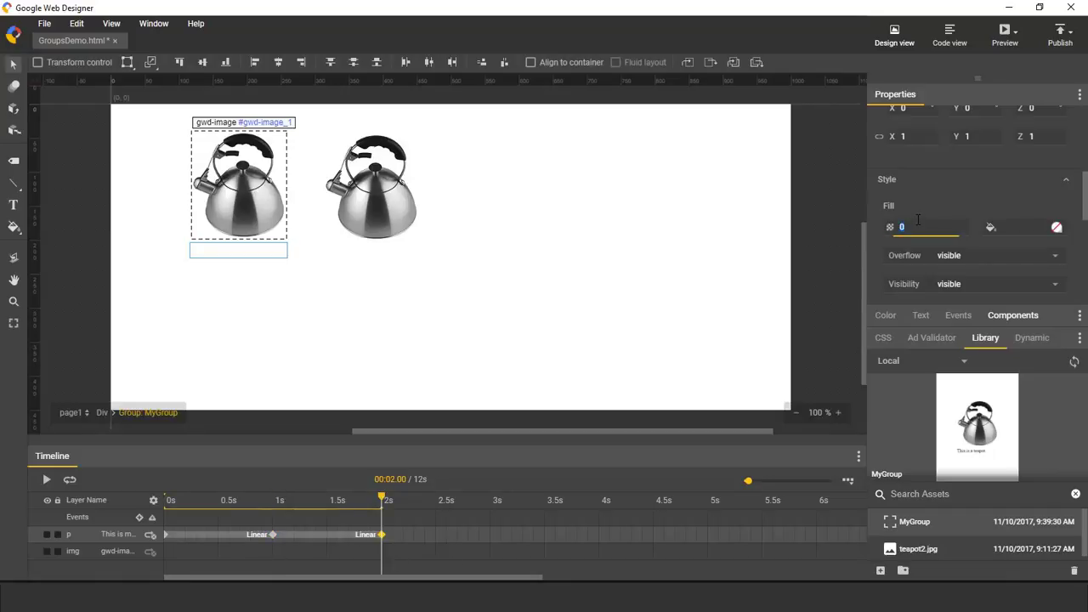
pyautogui.press('Return')
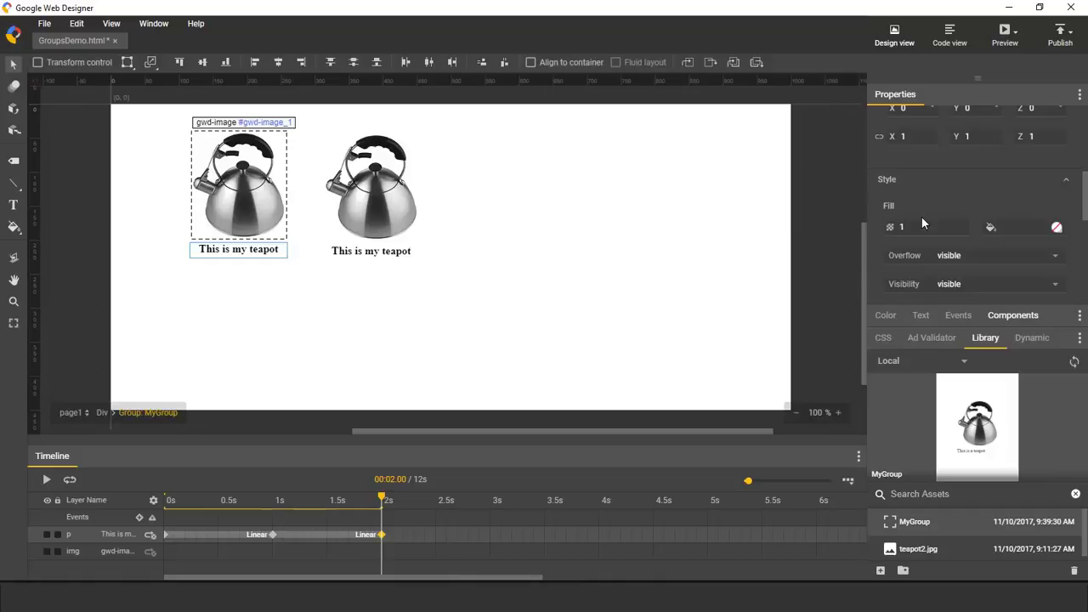
pyautogui.click(485, 306)
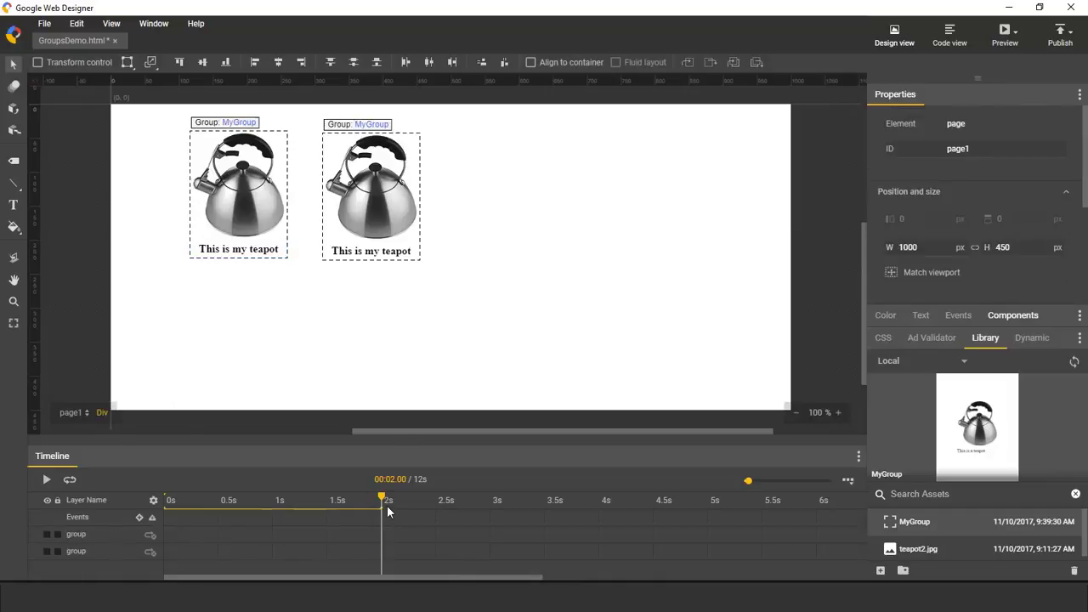
pyautogui.moveTo(387, 505); pyautogui.dragTo(140, 486)
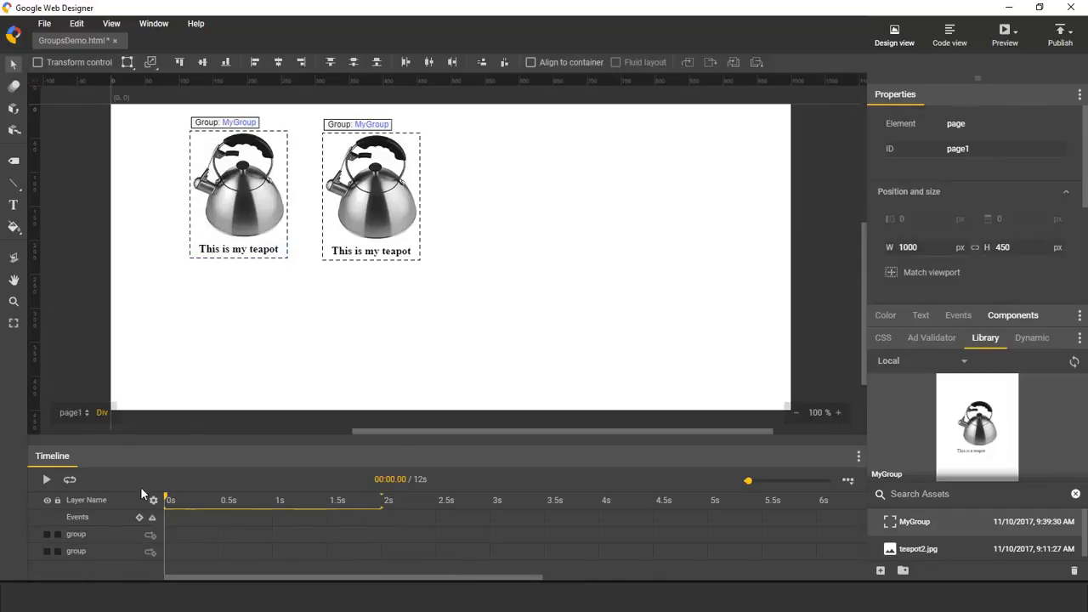
pyautogui.click(46, 481)
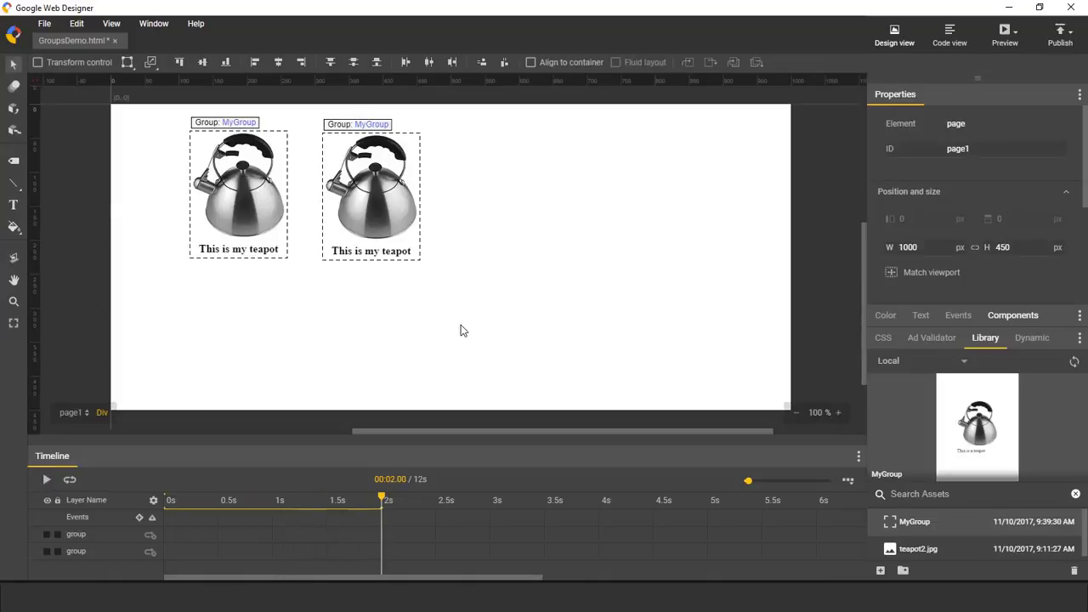
pyautogui.click(952, 38)
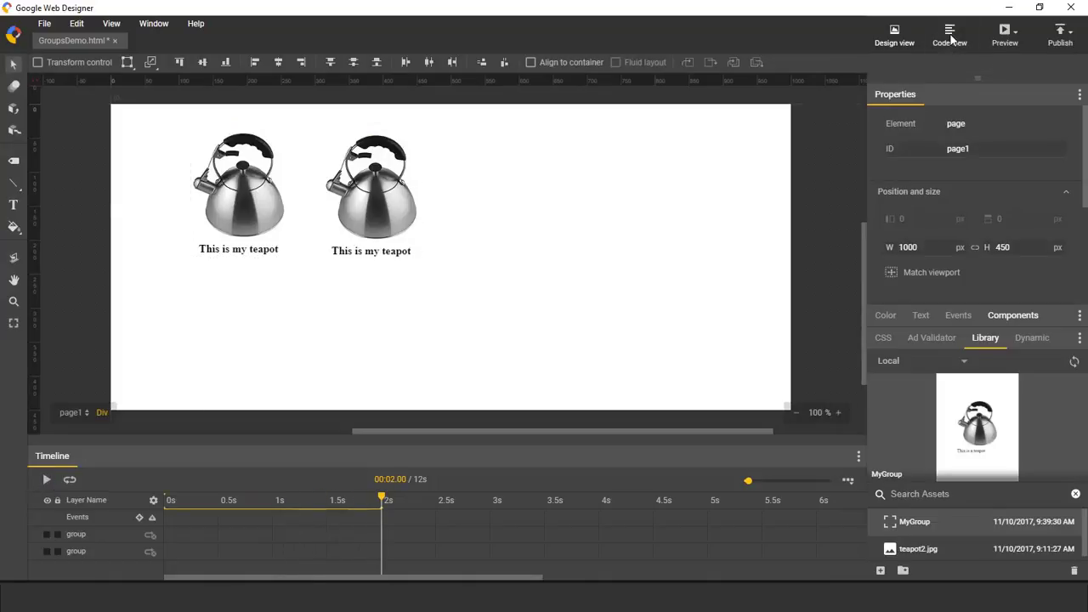
pyautogui.scroll(-10, 476, 223)
pyautogui.scroll(-20, 476, 224)
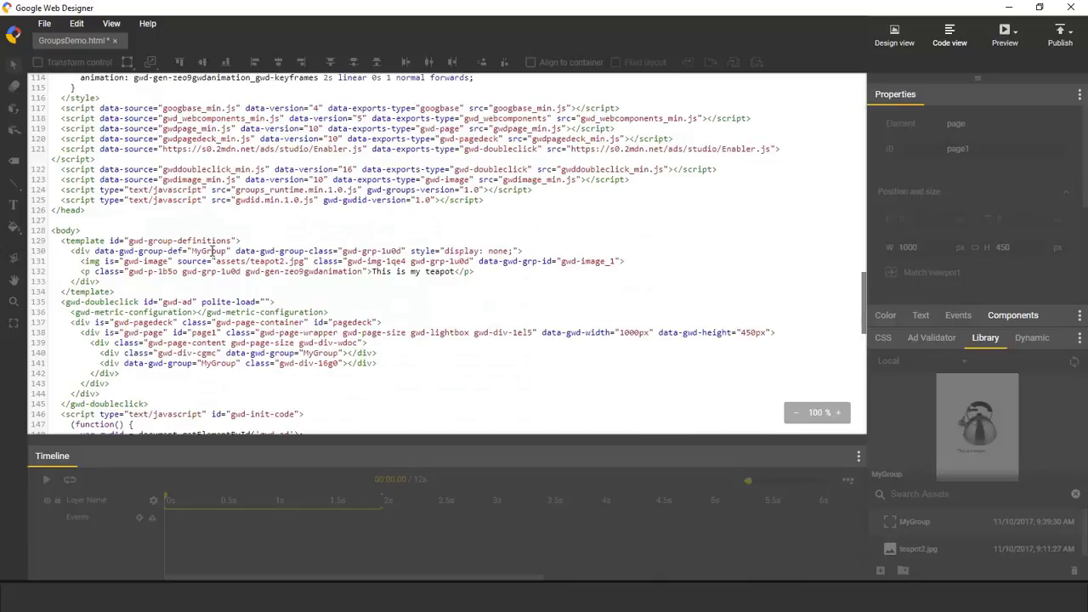
pyautogui.moveTo(177, 260); pyautogui.dragTo(214, 263)
pyautogui.moveTo(129, 271); pyautogui.dragTo(178, 272)
pyautogui.click(368, 290)
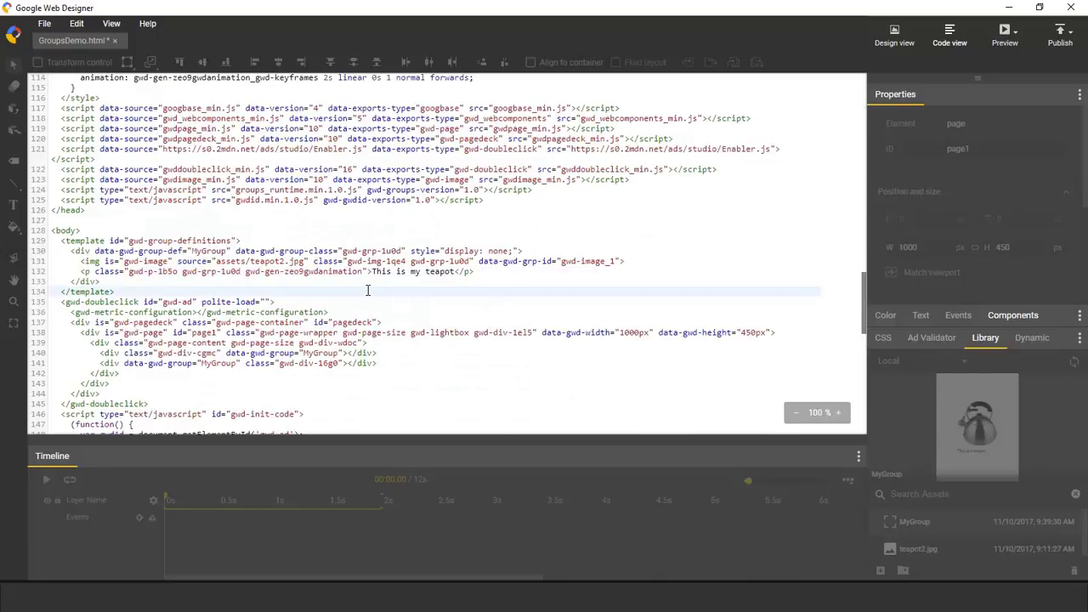
pyautogui.click(315, 353)
pyautogui.click(311, 359)
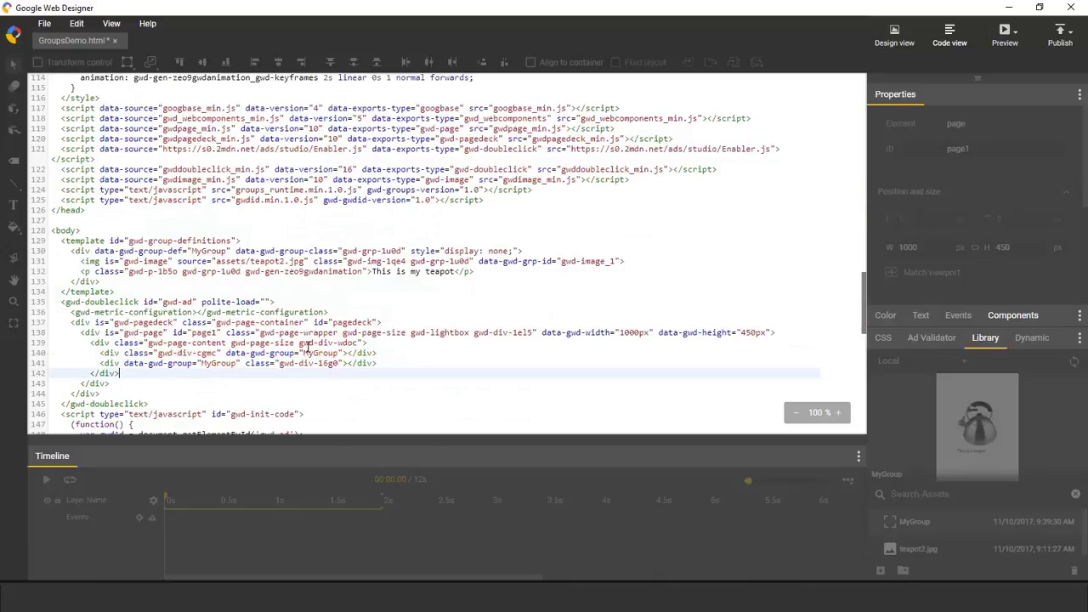
pyautogui.click(309, 354)
pyautogui.click(306, 359)
pyautogui.click(304, 353)
pyautogui.click(302, 361)
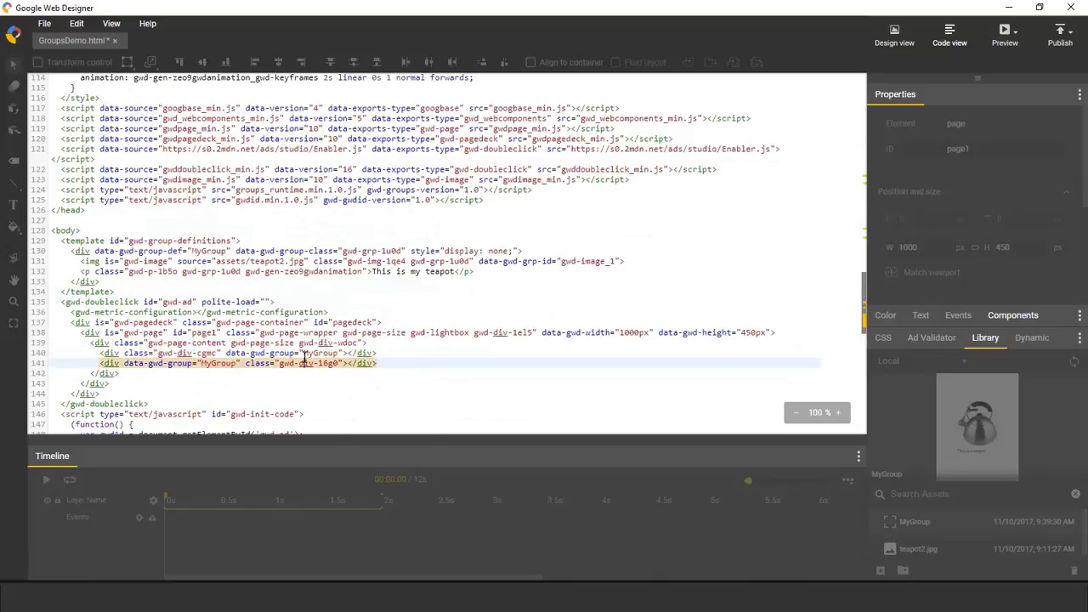
pyautogui.click(302, 354)
pyautogui.click(300, 364)
pyautogui.click(305, 355)
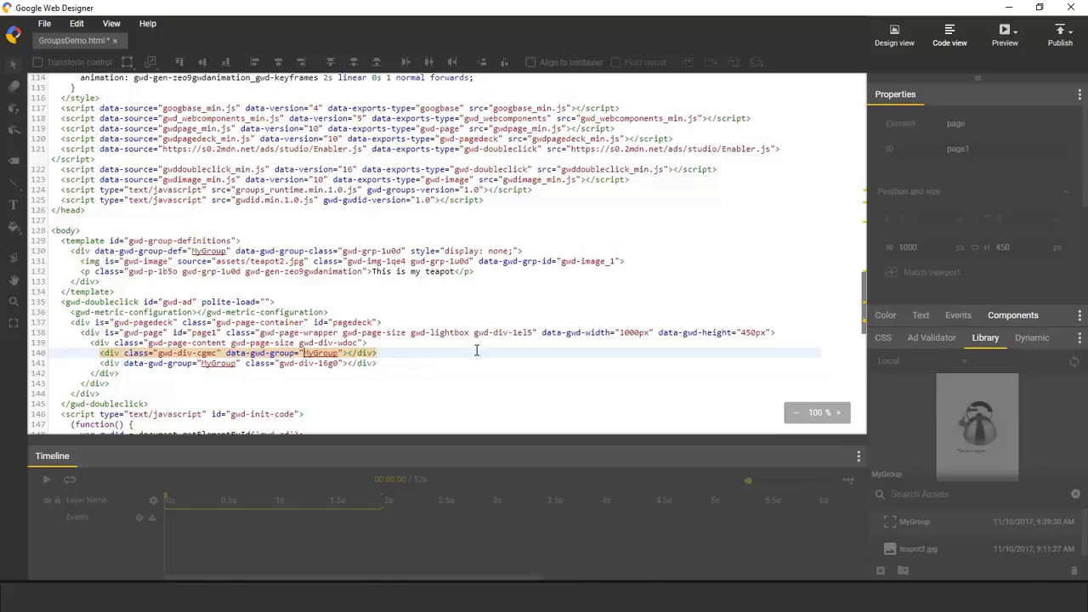
pyautogui.click(894, 36)
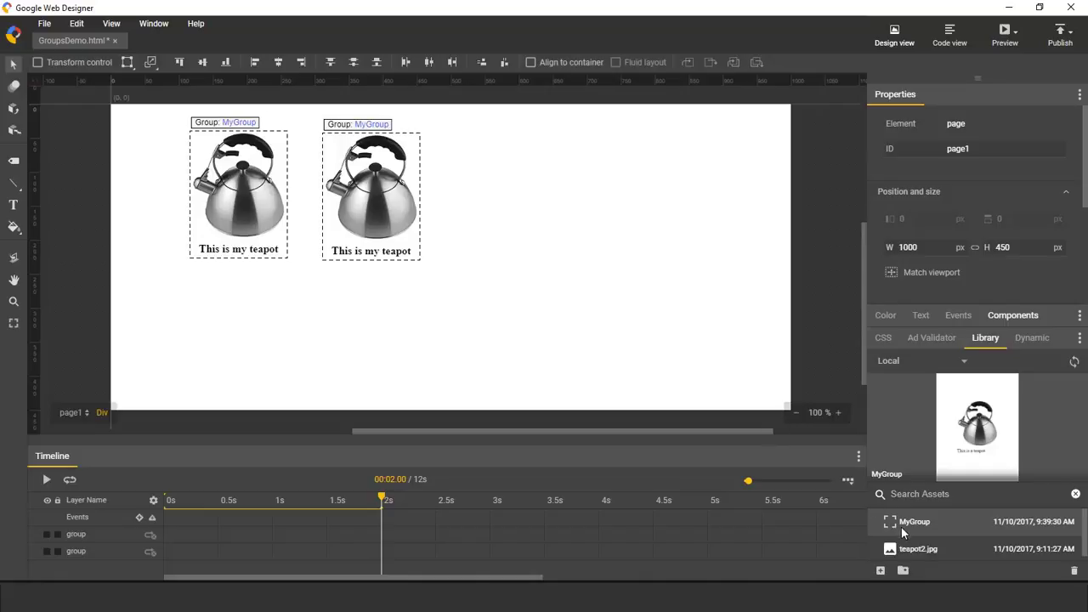
# Step: Place a third MyGroup instance on the page and give it a 2px border width
pyautogui.moveTo(901, 528); pyautogui.dragTo(570, 196)
pyautogui.scroll(-5, 931, 228)
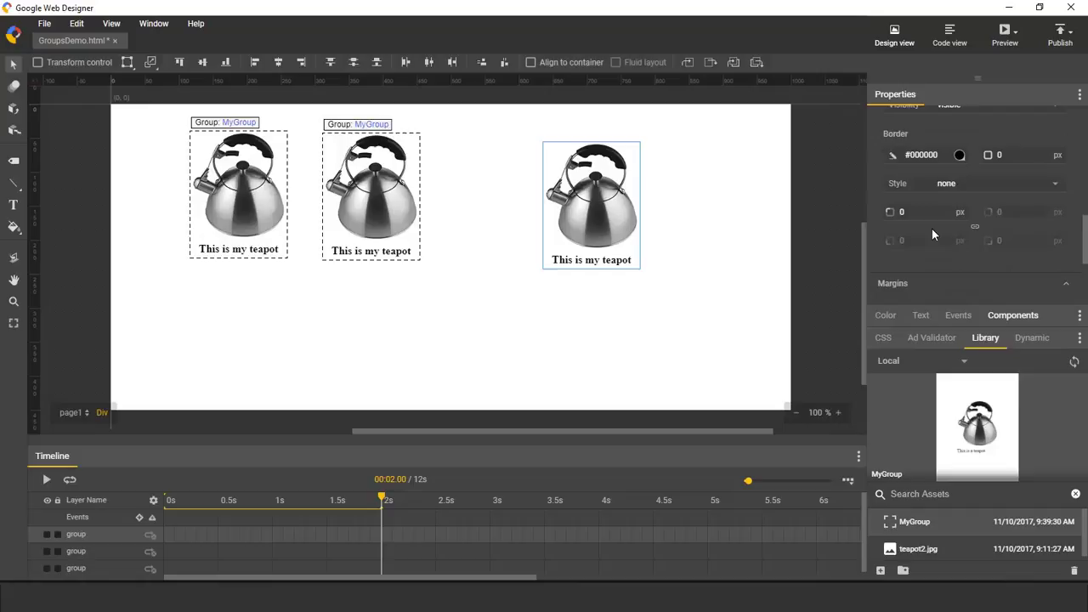
pyautogui.scroll(2, 932, 228)
pyautogui.scroll(2, 932, 228)
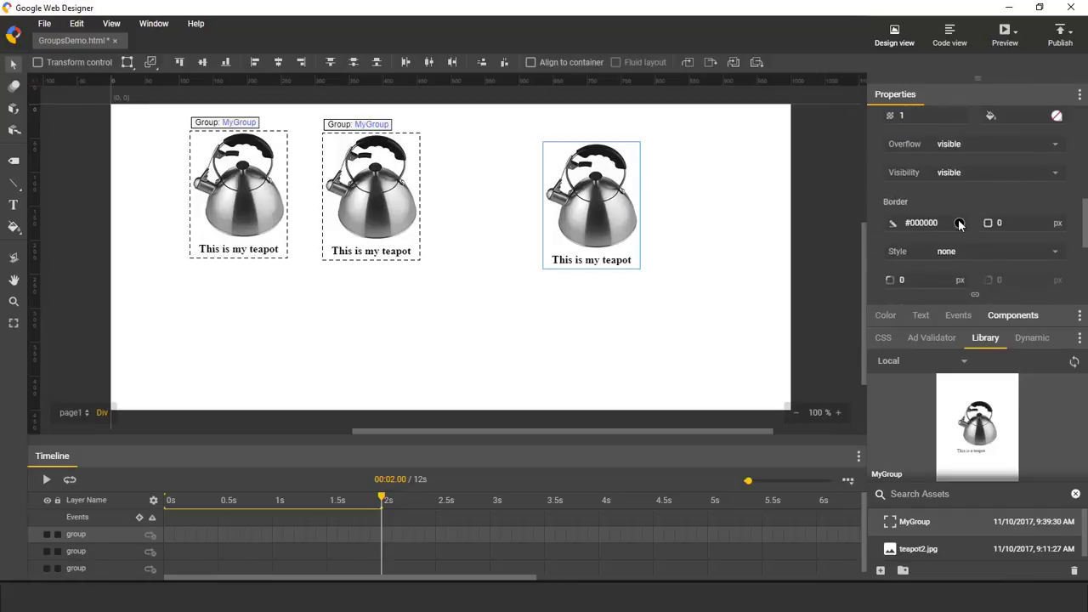
pyautogui.click(1012, 223)
pyautogui.write('2')
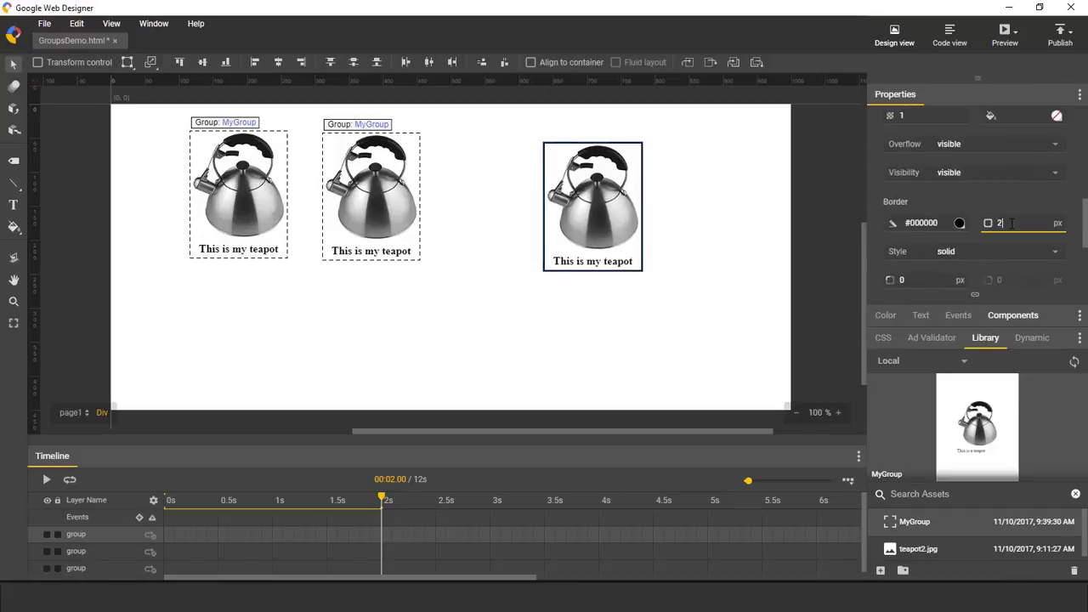
# Step: Draw a red bar below the third teapot and group both as 'AnotherGroup'
pyautogui.click(13, 159)
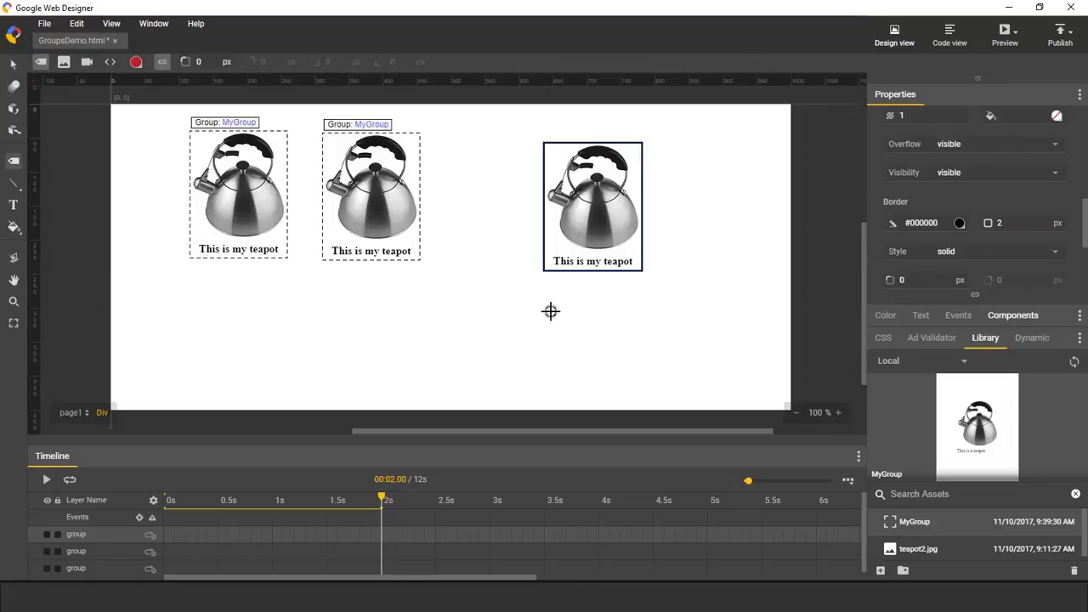
pyautogui.moveTo(536, 279); pyautogui.dragTo(676, 301)
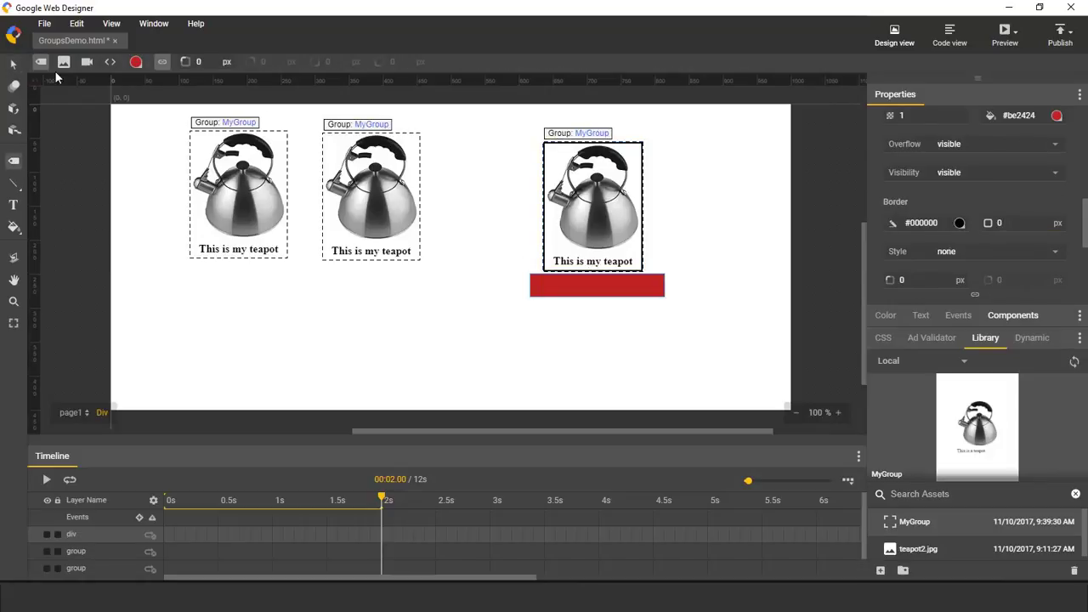
pyautogui.click(13, 64)
pyautogui.moveTo(728, 325); pyautogui.dragTo(510, 182)
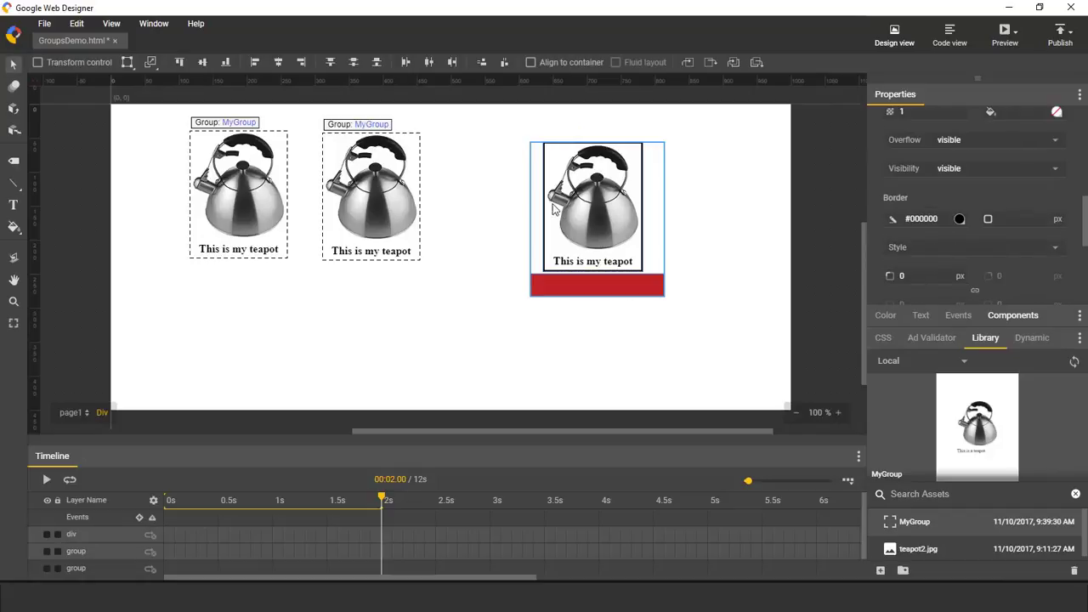
pyautogui.rightClick(562, 211)
pyautogui.click(596, 289)
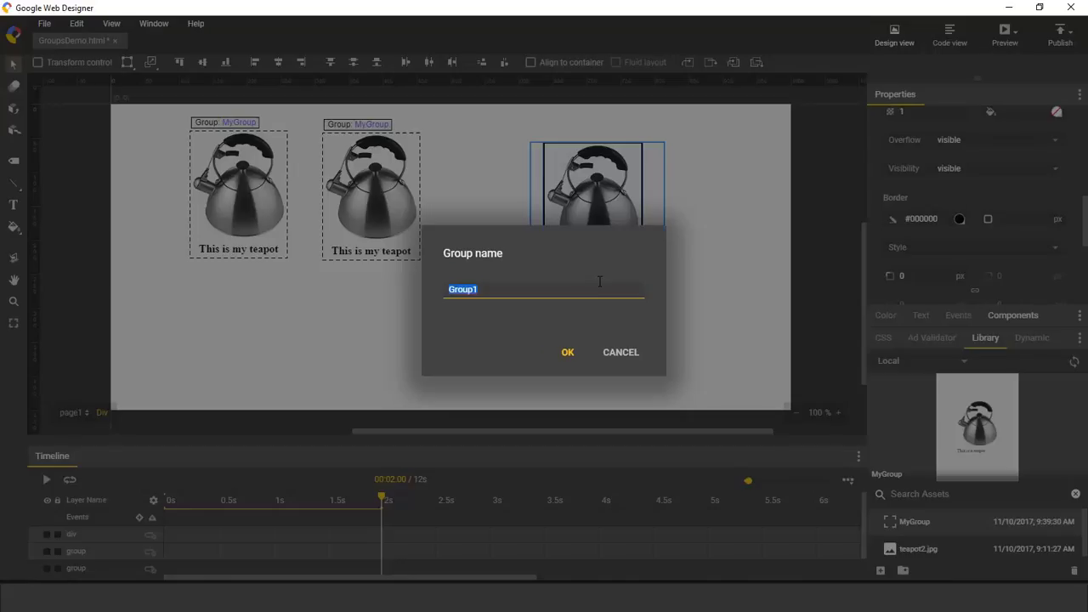
pyautogui.write('AnotherGroup')
pyautogui.press('Return')
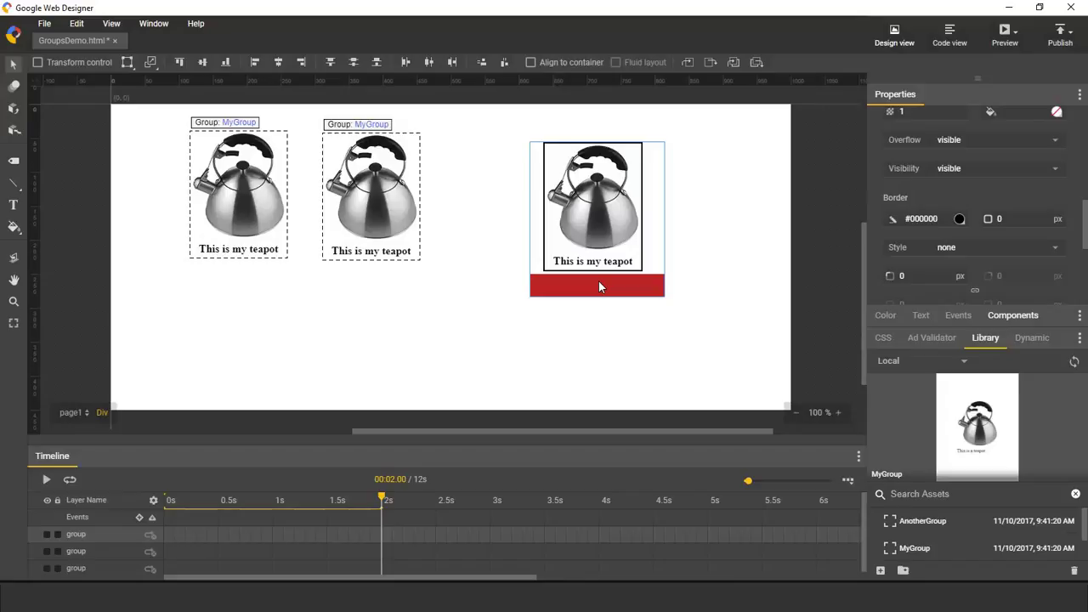
pyautogui.click(433, 340)
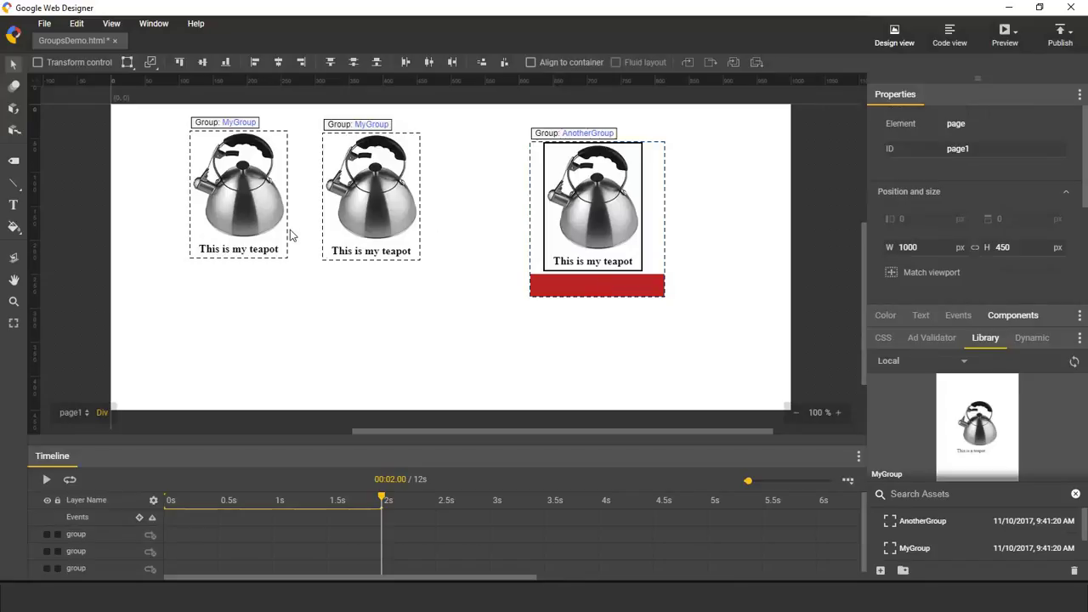
# Step: Shrink MyGroup's teapot image to 87 × 95 px, then exit and select all three groups
pyautogui.doubleClick(236, 189)
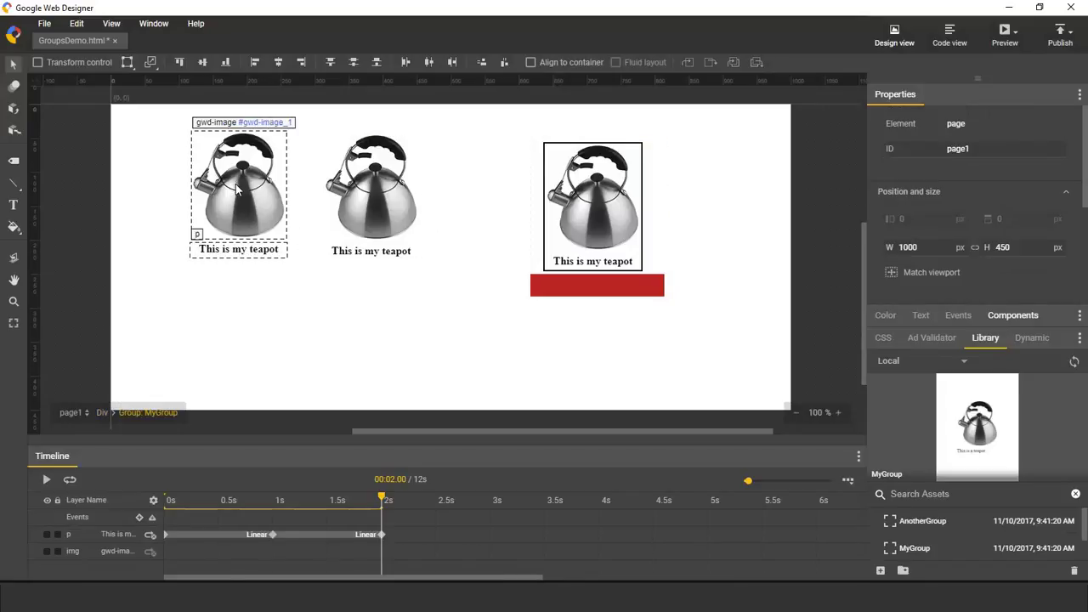
pyautogui.click(37, 62)
pyautogui.click(251, 208)
pyautogui.moveTo(286, 237); pyautogui.dragTo(241, 216)
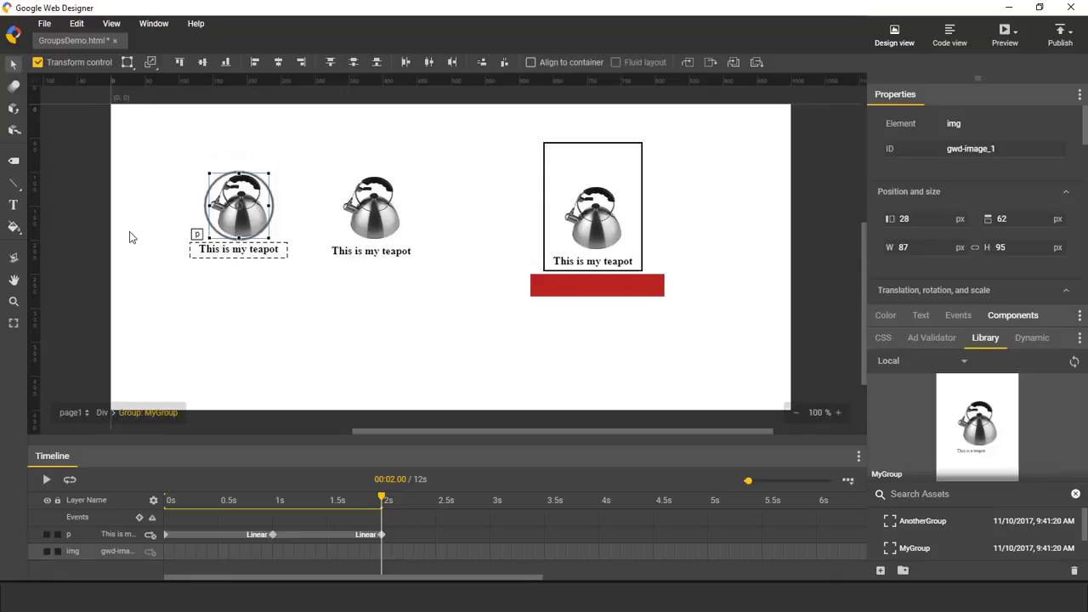
pyautogui.doubleClick(154, 287)
pyautogui.moveTo(689, 346); pyautogui.dragTo(171, 120)
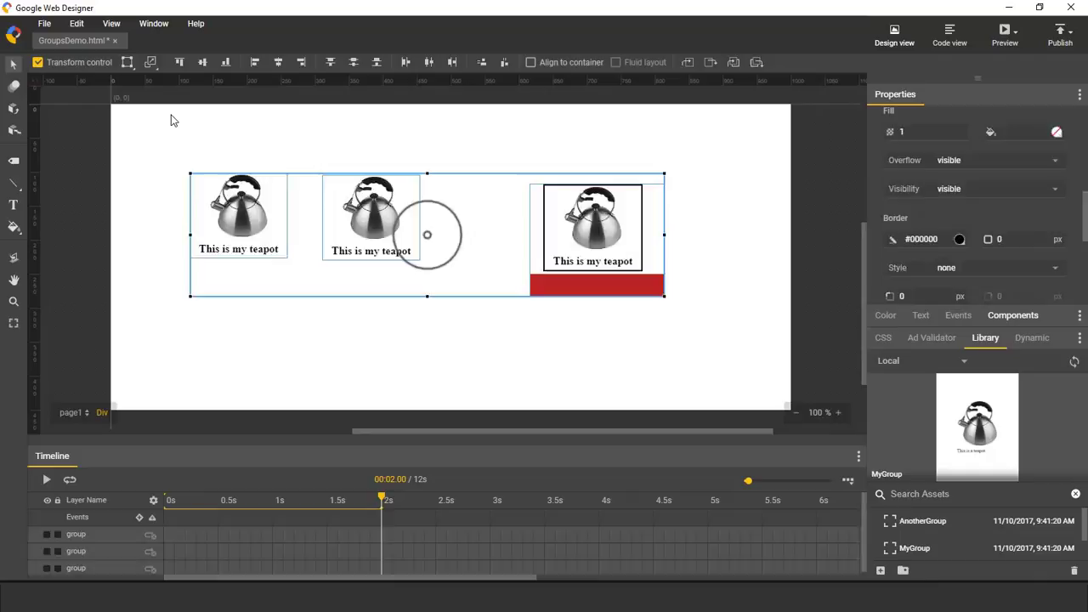
# Step: Delete the three selected groups and place two new MyGroup instances side by side
pyautogui.press('Delete')
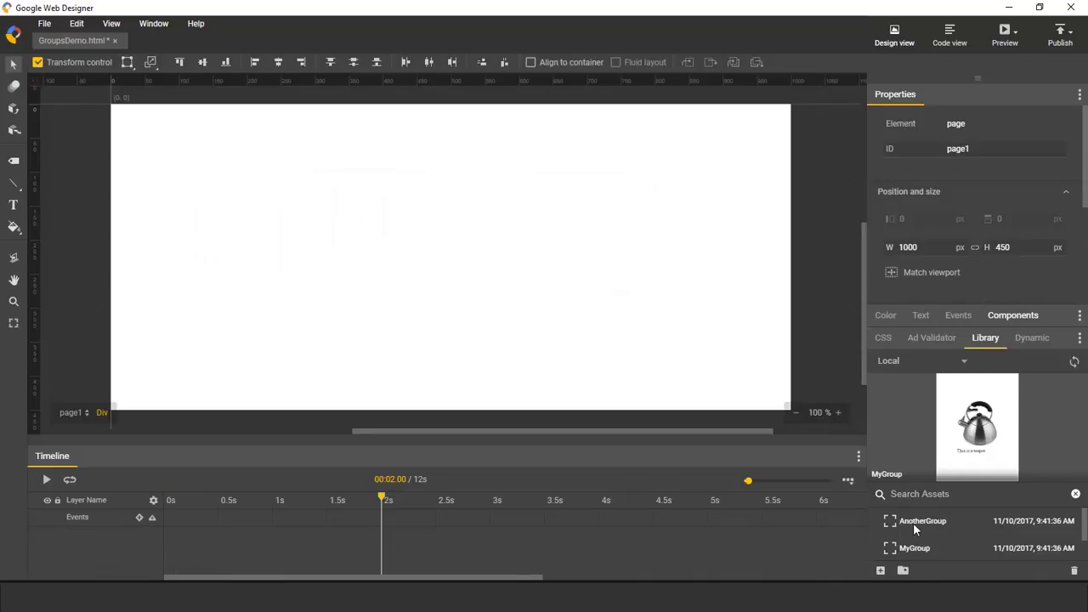
pyautogui.moveTo(906, 546); pyautogui.dragTo(271, 193)
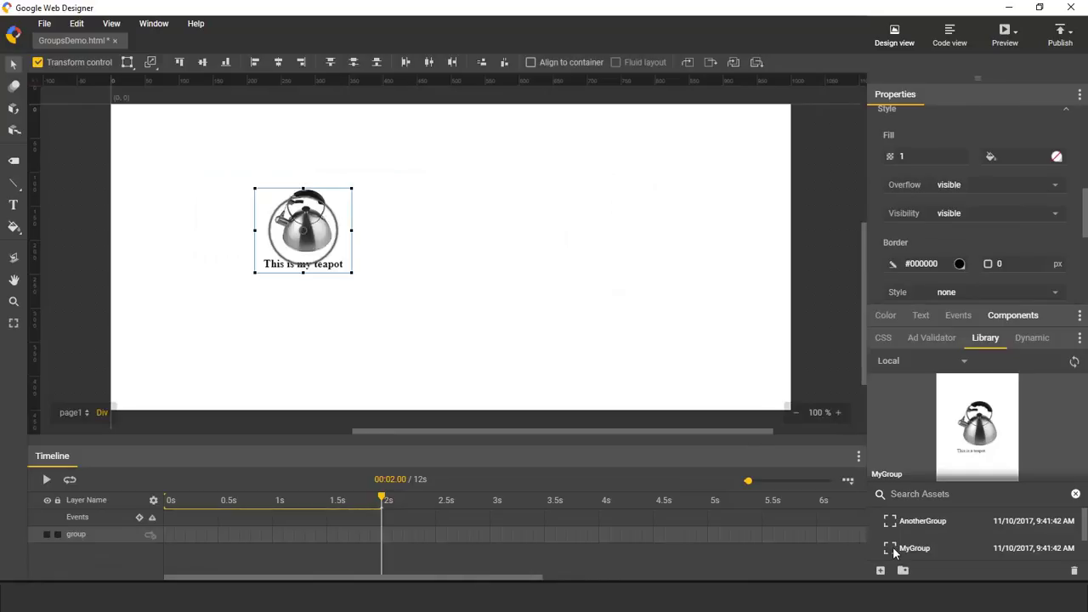
pyautogui.moveTo(423, 230); pyautogui.dragTo(426, 228)
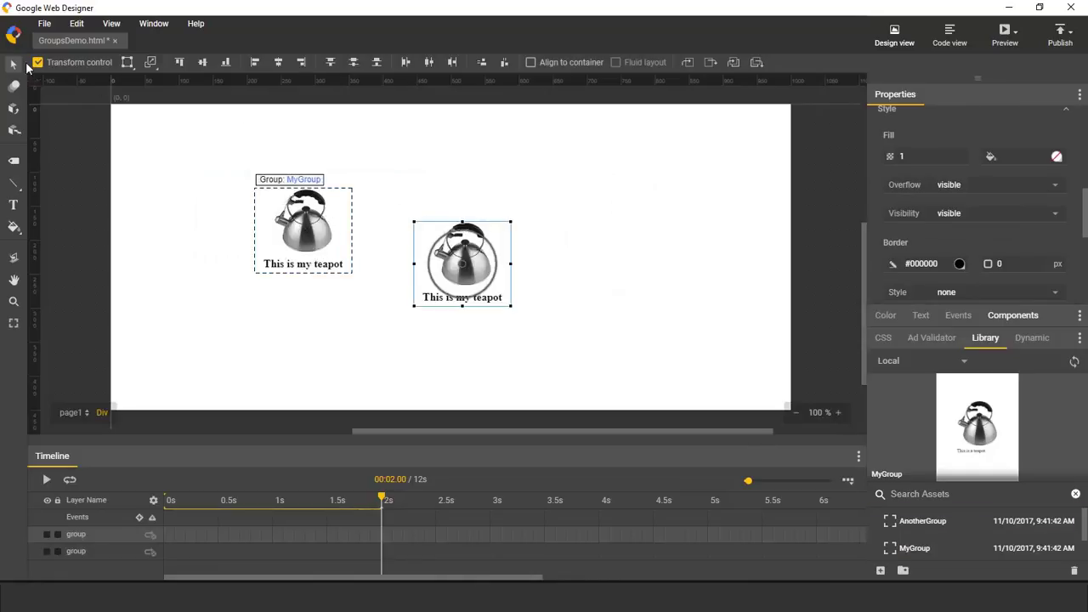
pyautogui.click(37, 62)
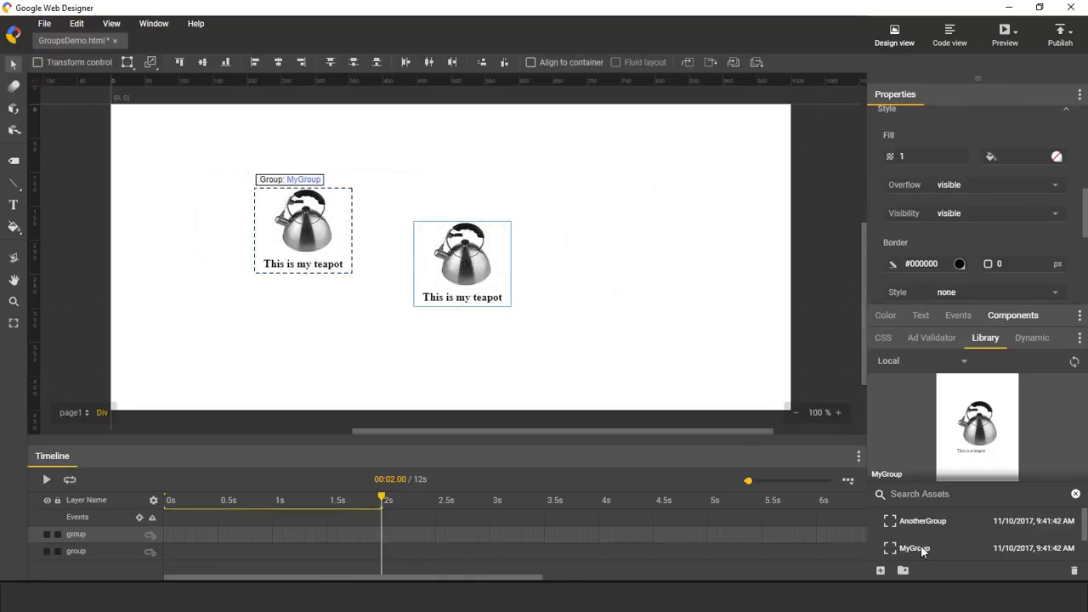
# Step: Rename the MyGroup Library asset to 'Teapot'
pyautogui.rightClick(908, 548)
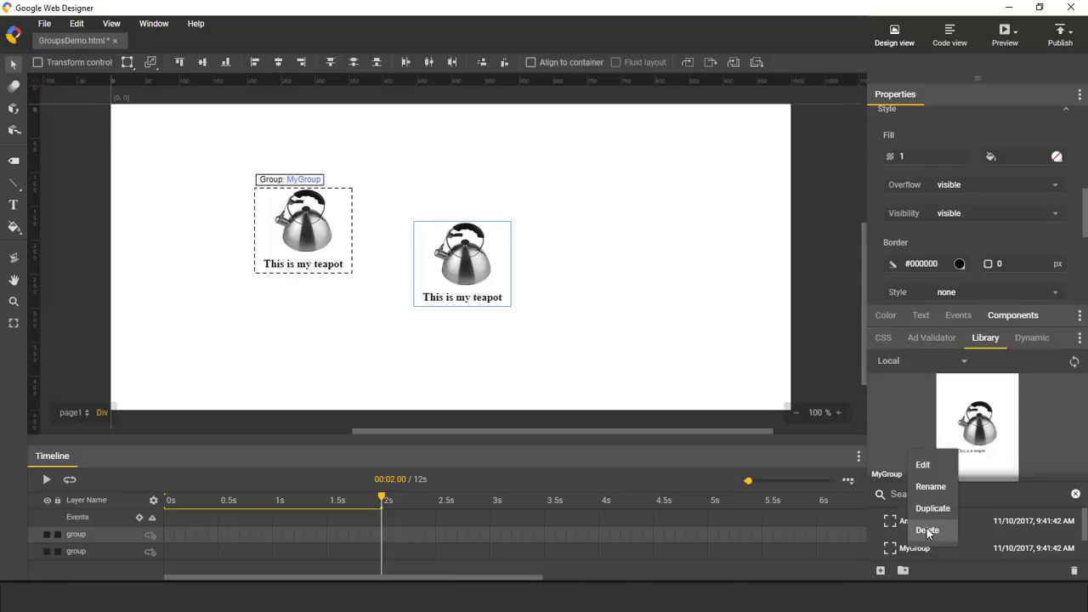
pyautogui.click(930, 487)
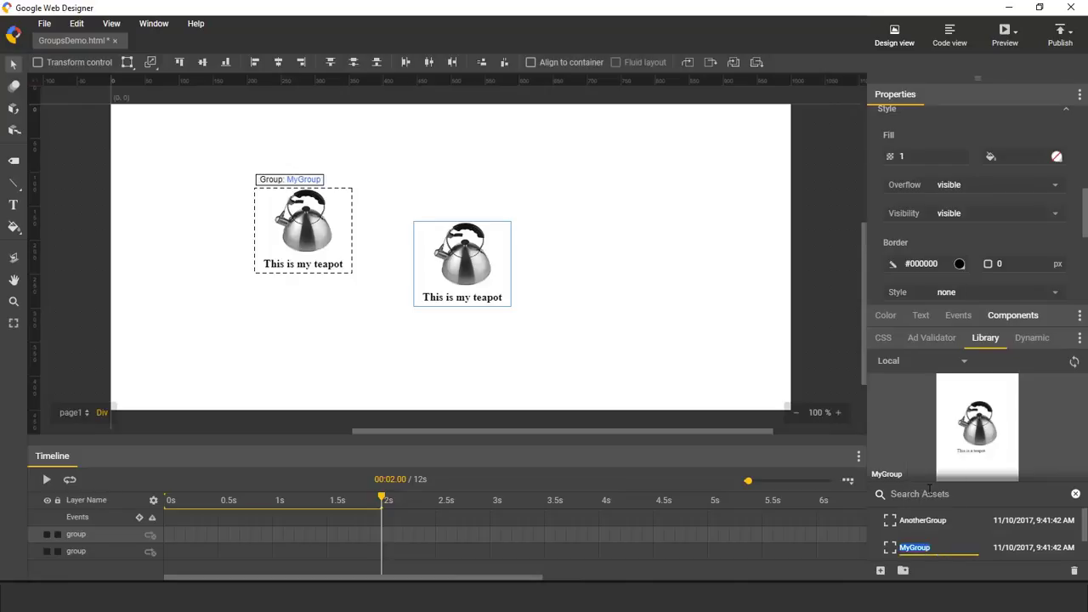
pyautogui.write('Teapot')
pyautogui.press('Return')
# Step: Duplicate the Teapot asset and confirm the duplicate's name
pyautogui.rightClick(916, 547)
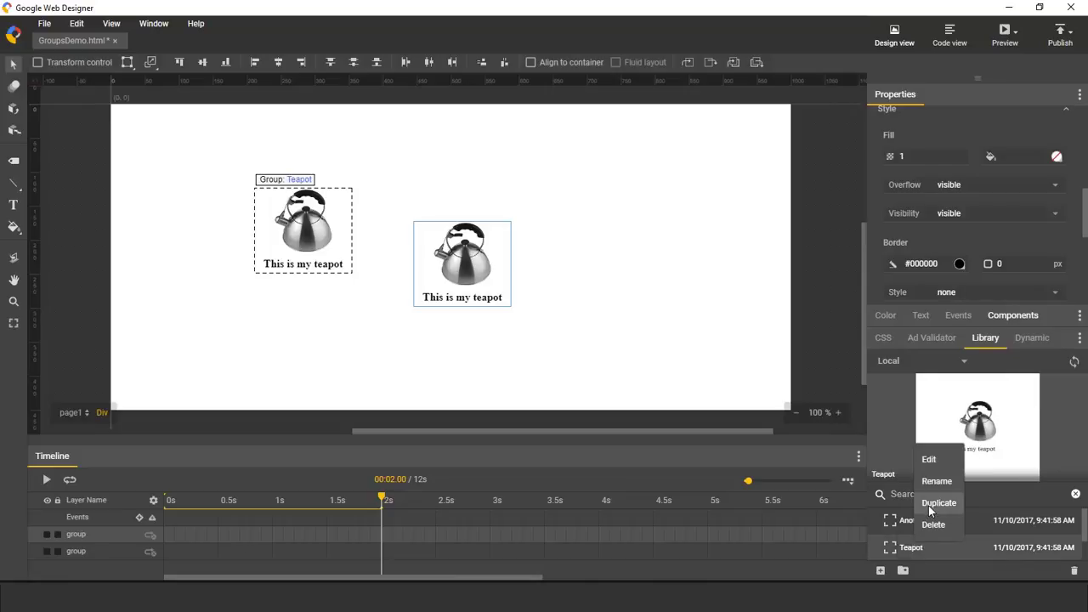
pyautogui.click(937, 502)
pyautogui.write('TeapotCopy')
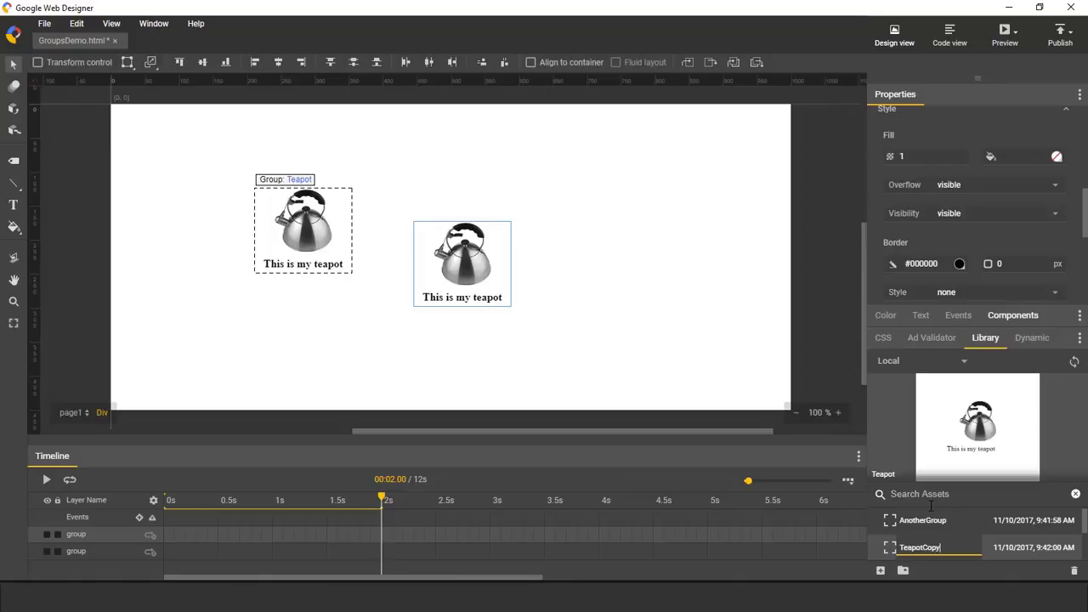
pyautogui.press('Return')
pyautogui.rightClick(921, 544)
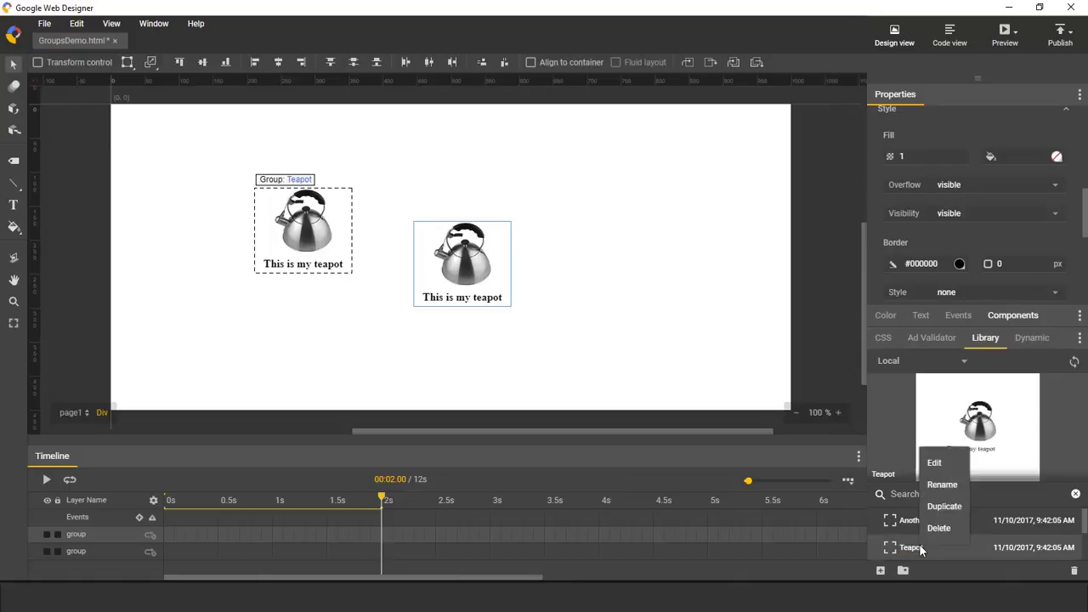
# Step: Edit the Teapot group and move its image and caption 30 px lower
pyautogui.click(940, 463)
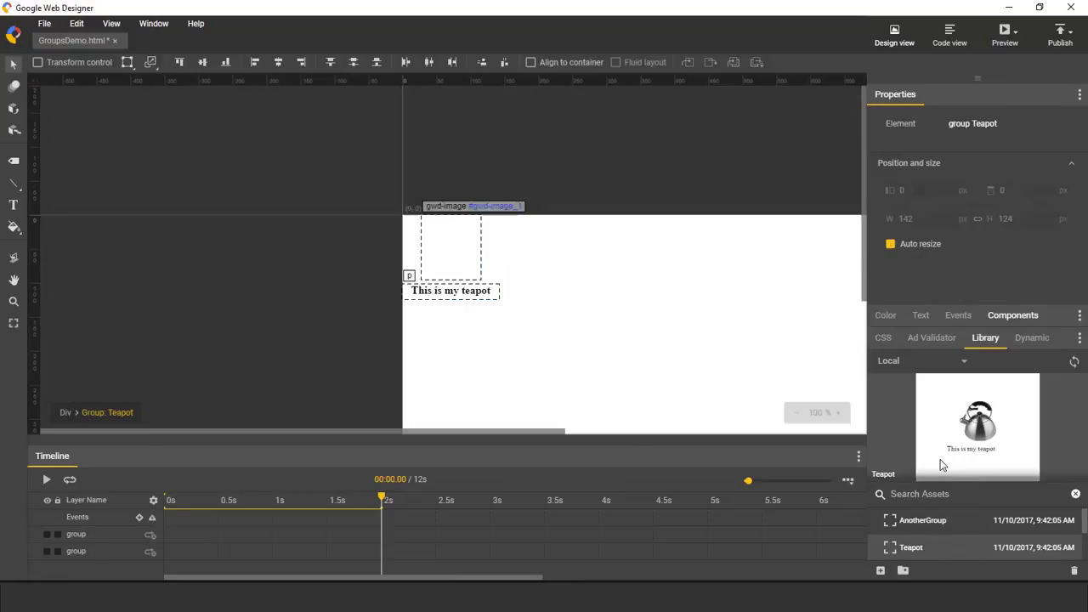
pyautogui.moveTo(505, 327); pyautogui.dragTo(428, 238)
pyautogui.hotkey('shift', 'Down')
pyautogui.hotkey('shift', 'Down')
pyautogui.hotkey('shift', 'Down')
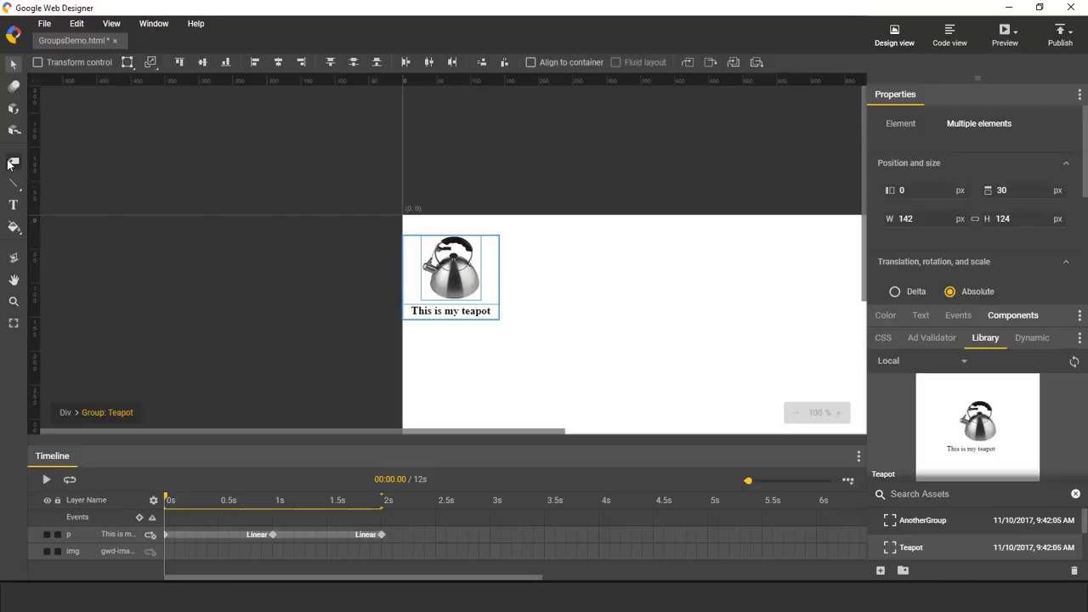
# Step: Draw a #62be24 green div behind the image and caption, then exit the group
pyautogui.click(12, 162)
pyautogui.moveTo(403, 216)
pyautogui.mouseDown()
pyautogui.moveTo(491, 303)
pyautogui.moveTo(515, 337)
pyautogui.moveTo(500, 340)
pyautogui.mouseUp()
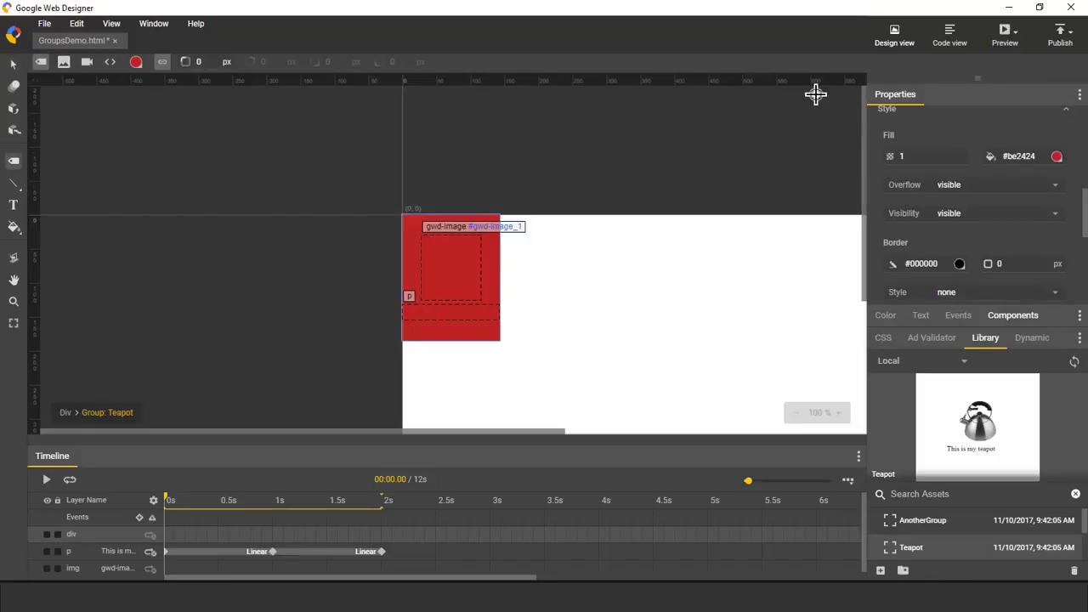
pyautogui.click(1056, 157)
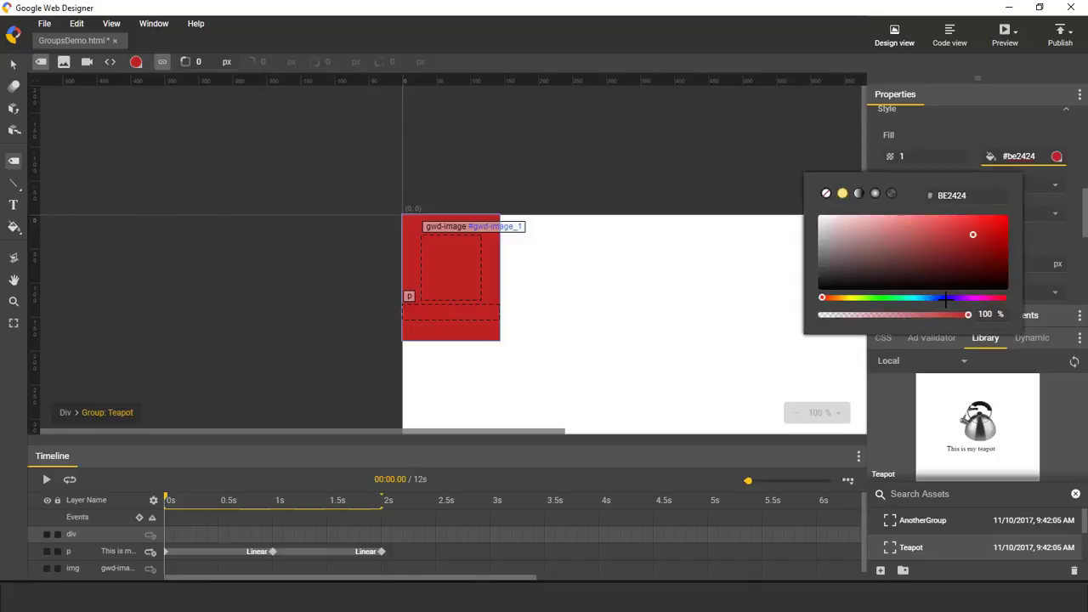
pyautogui.click(871, 299)
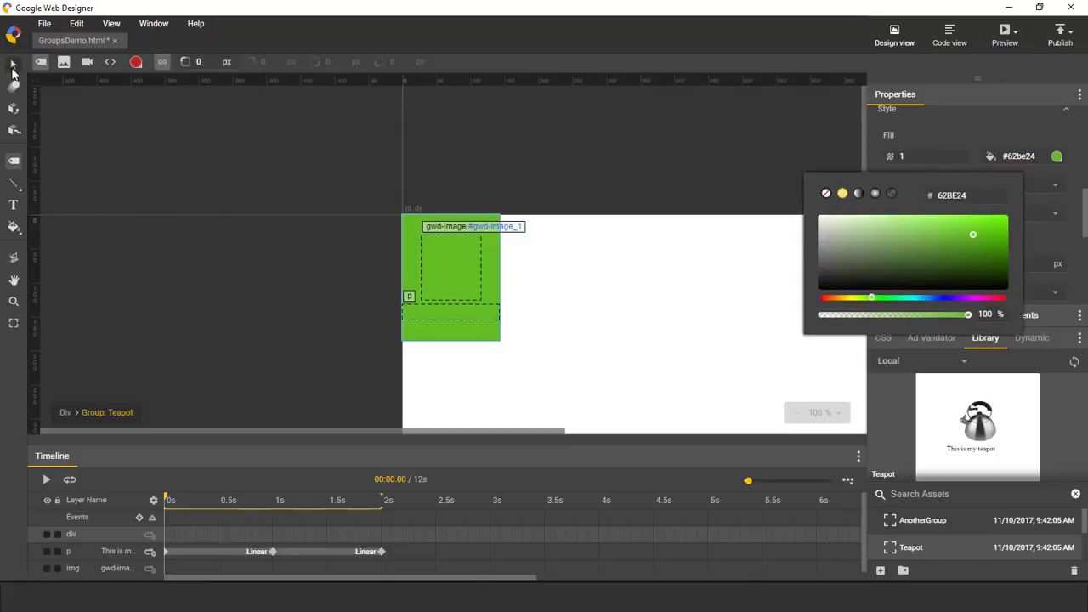
pyautogui.click(13, 64)
pyautogui.click(757, 63)
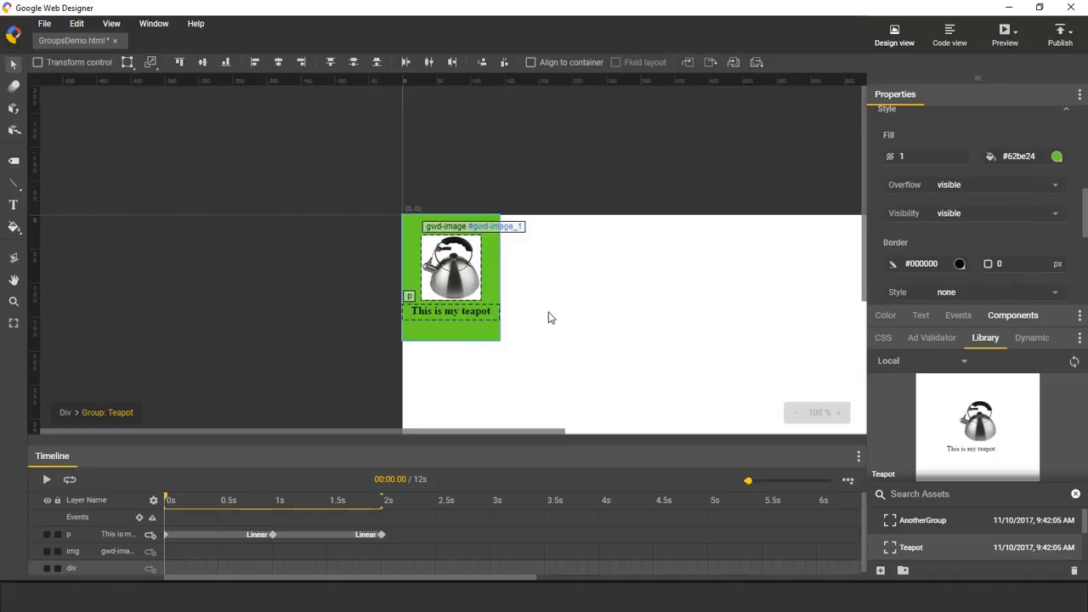
pyautogui.click(64, 414)
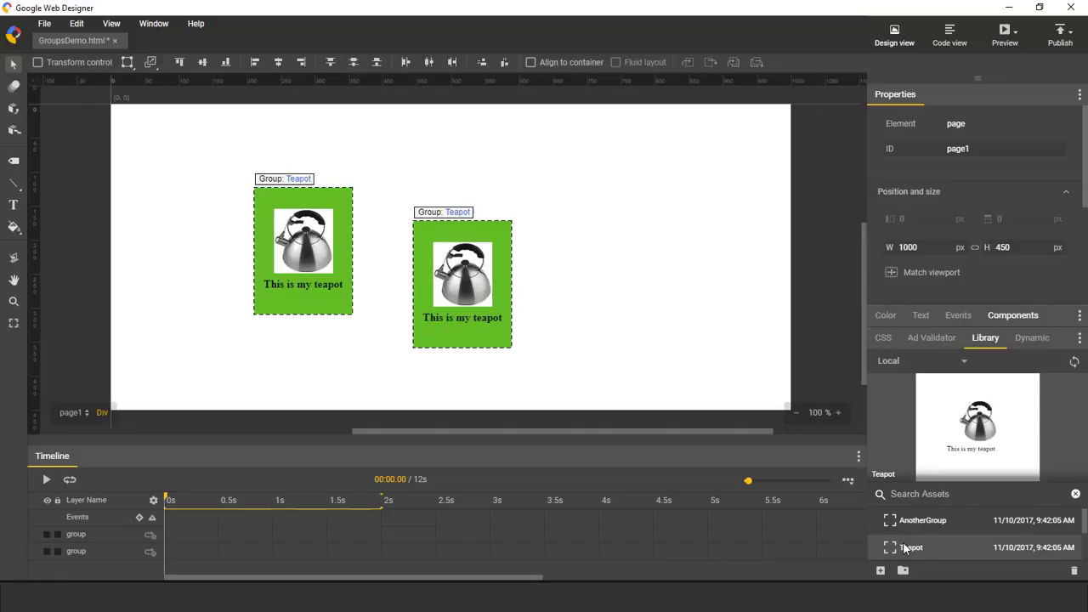
# Step: Place a third Teapot instance from the Library at the stage's upper right, then deselect it
pyautogui.moveTo(902, 541); pyautogui.dragTo(595, 178)
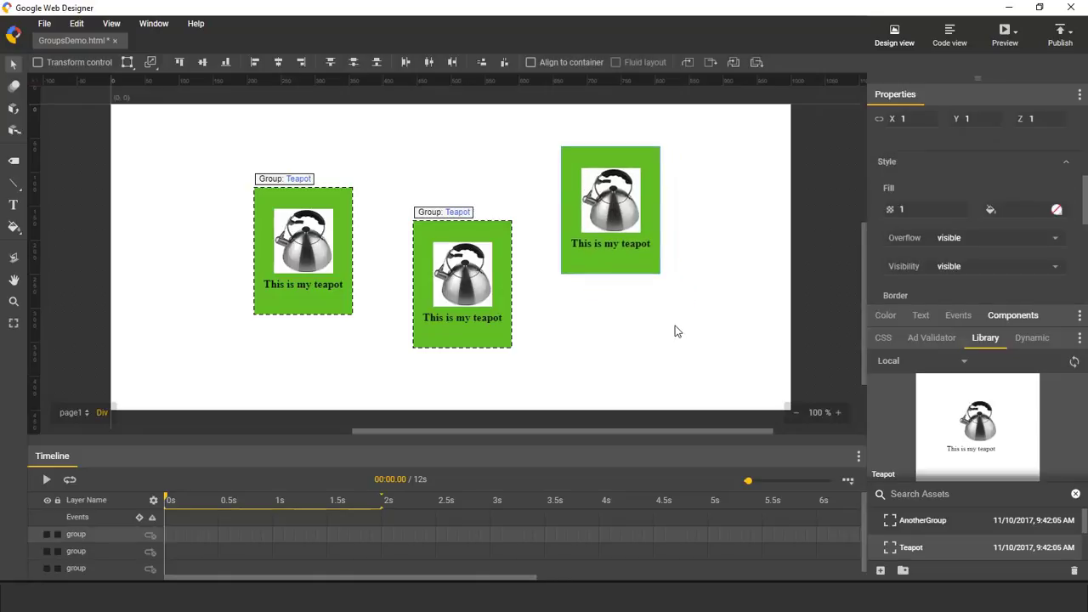
pyautogui.click(631, 339)
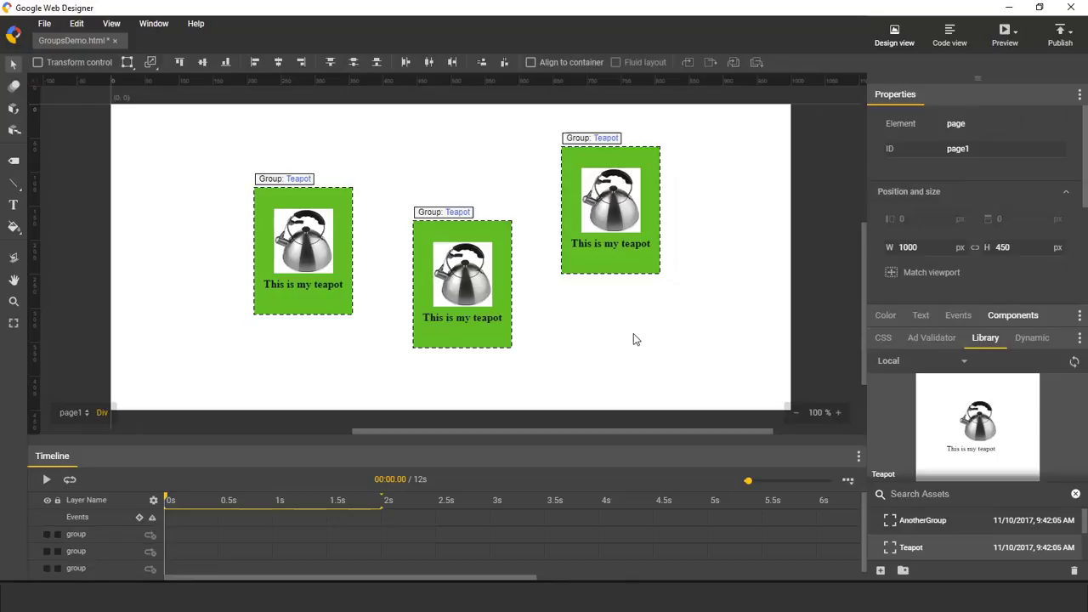